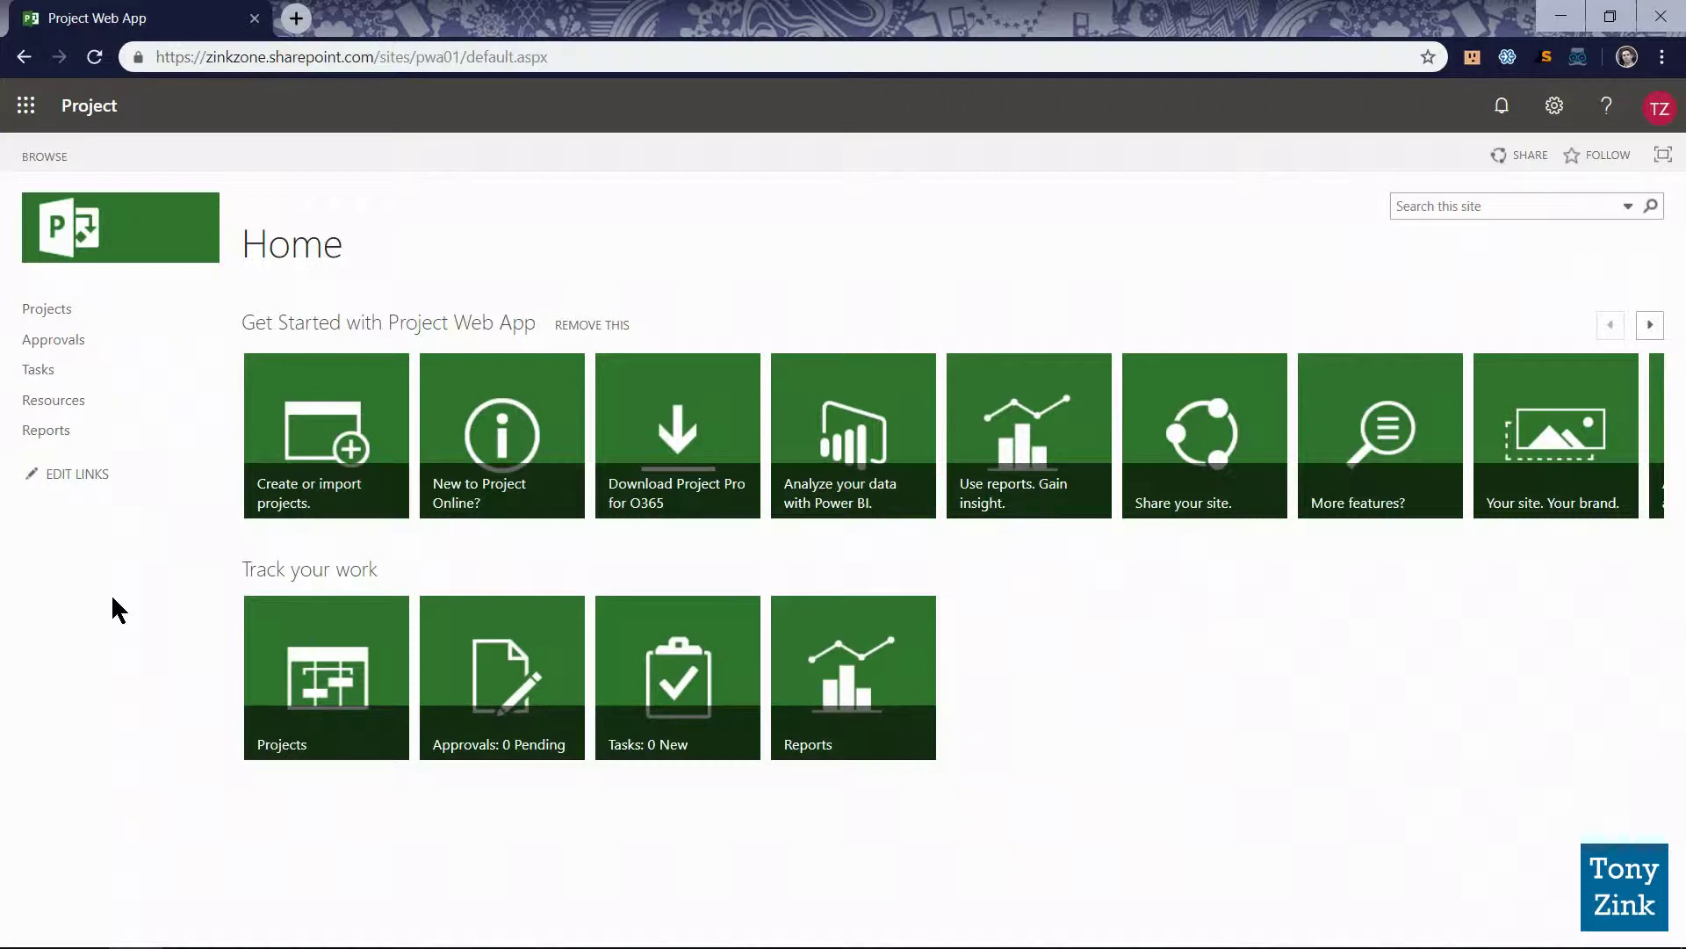
- In Project Center, check which project types the PROJECTS tab's New menu offers
{"action": "left_click", "coordinate": [45, 311]}
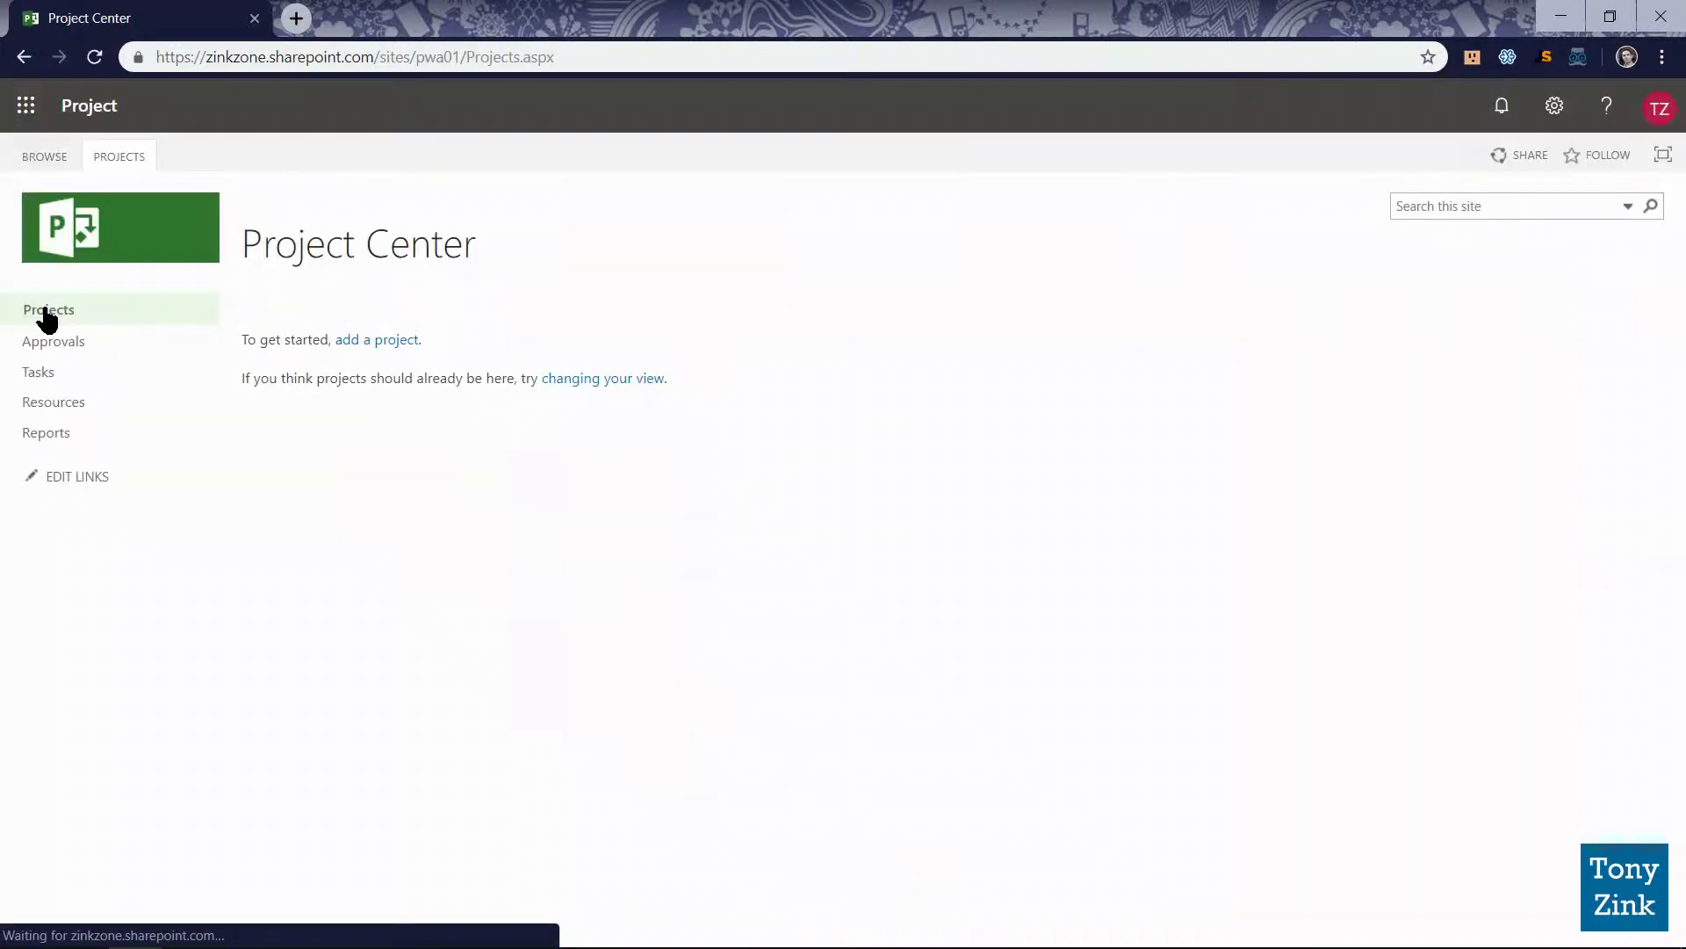
{"action": "left_click", "coordinate": [123, 160]}
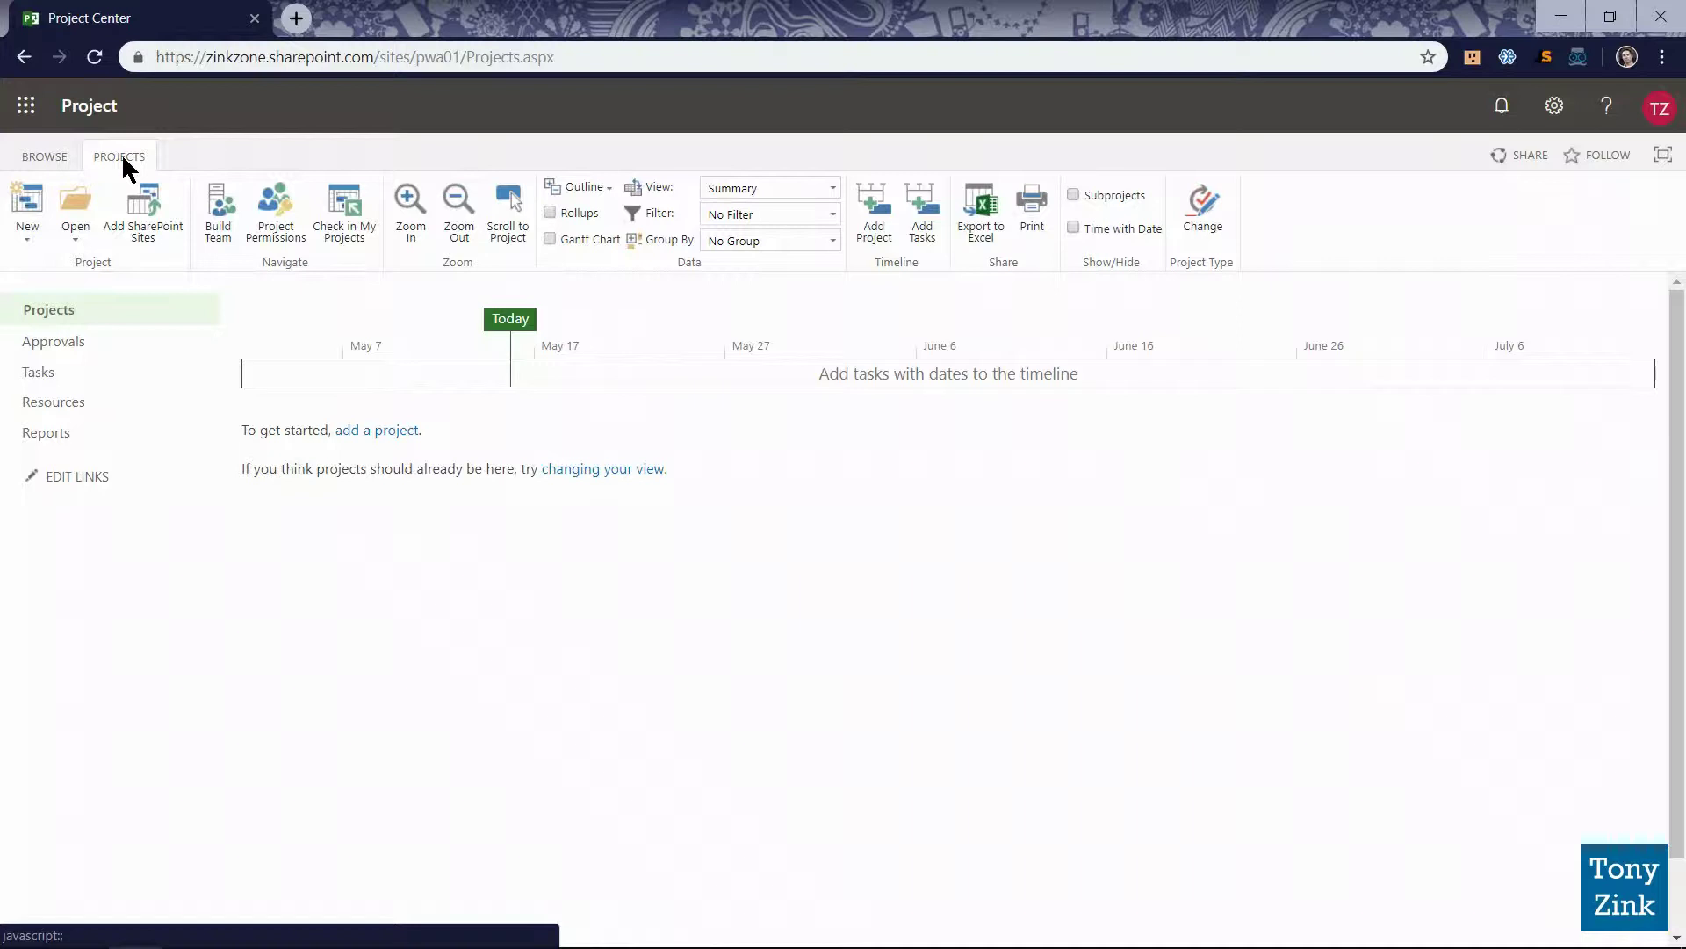
{"action": "left_click", "coordinate": [28, 239]}
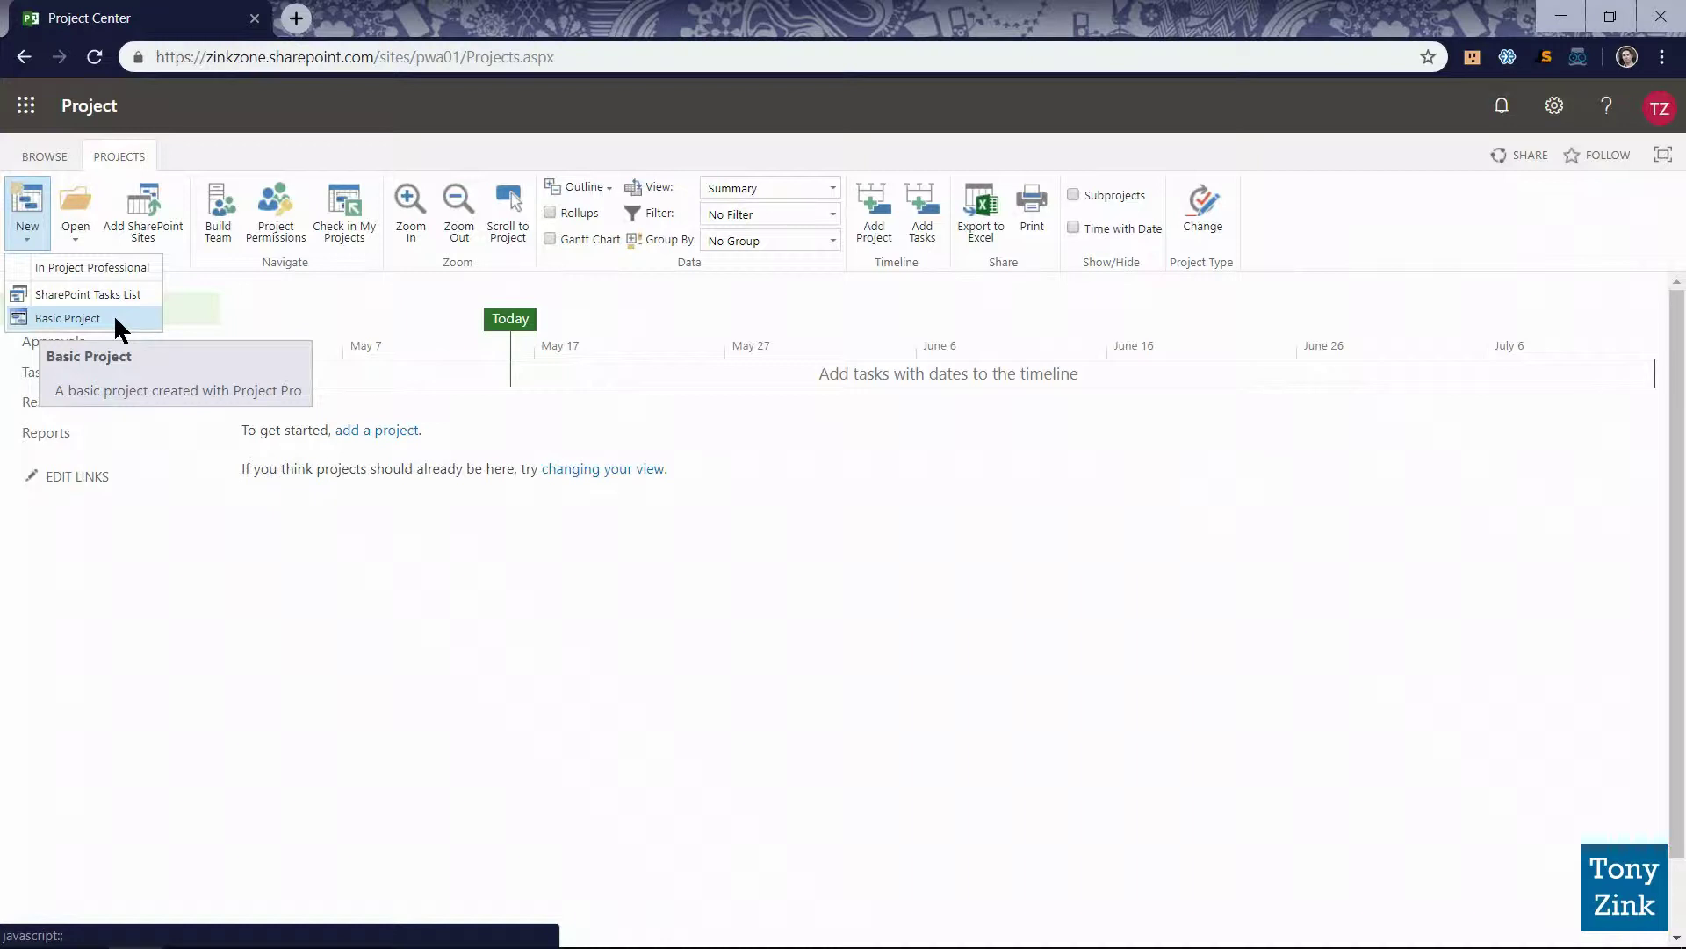
{"action": "left_click", "coordinate": [165, 525]}
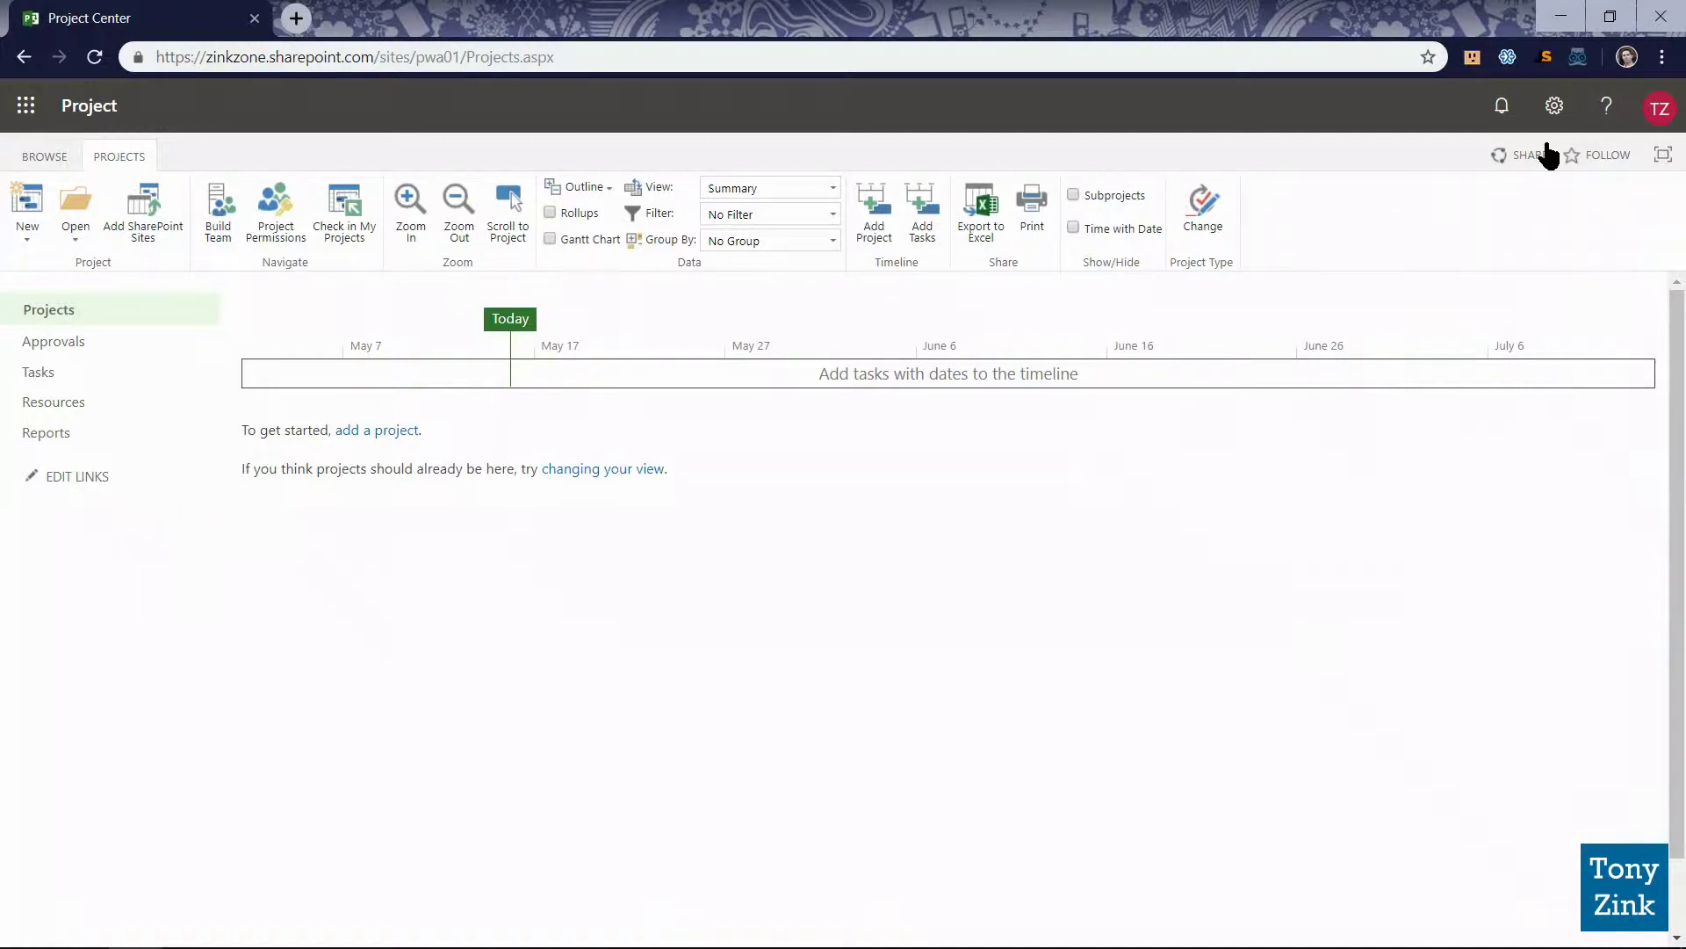
- Go through PWA Settings to the Enterprise Project Types page under Workflow and Project Detail Pages
{"action": "left_click", "coordinate": [1554, 107]}
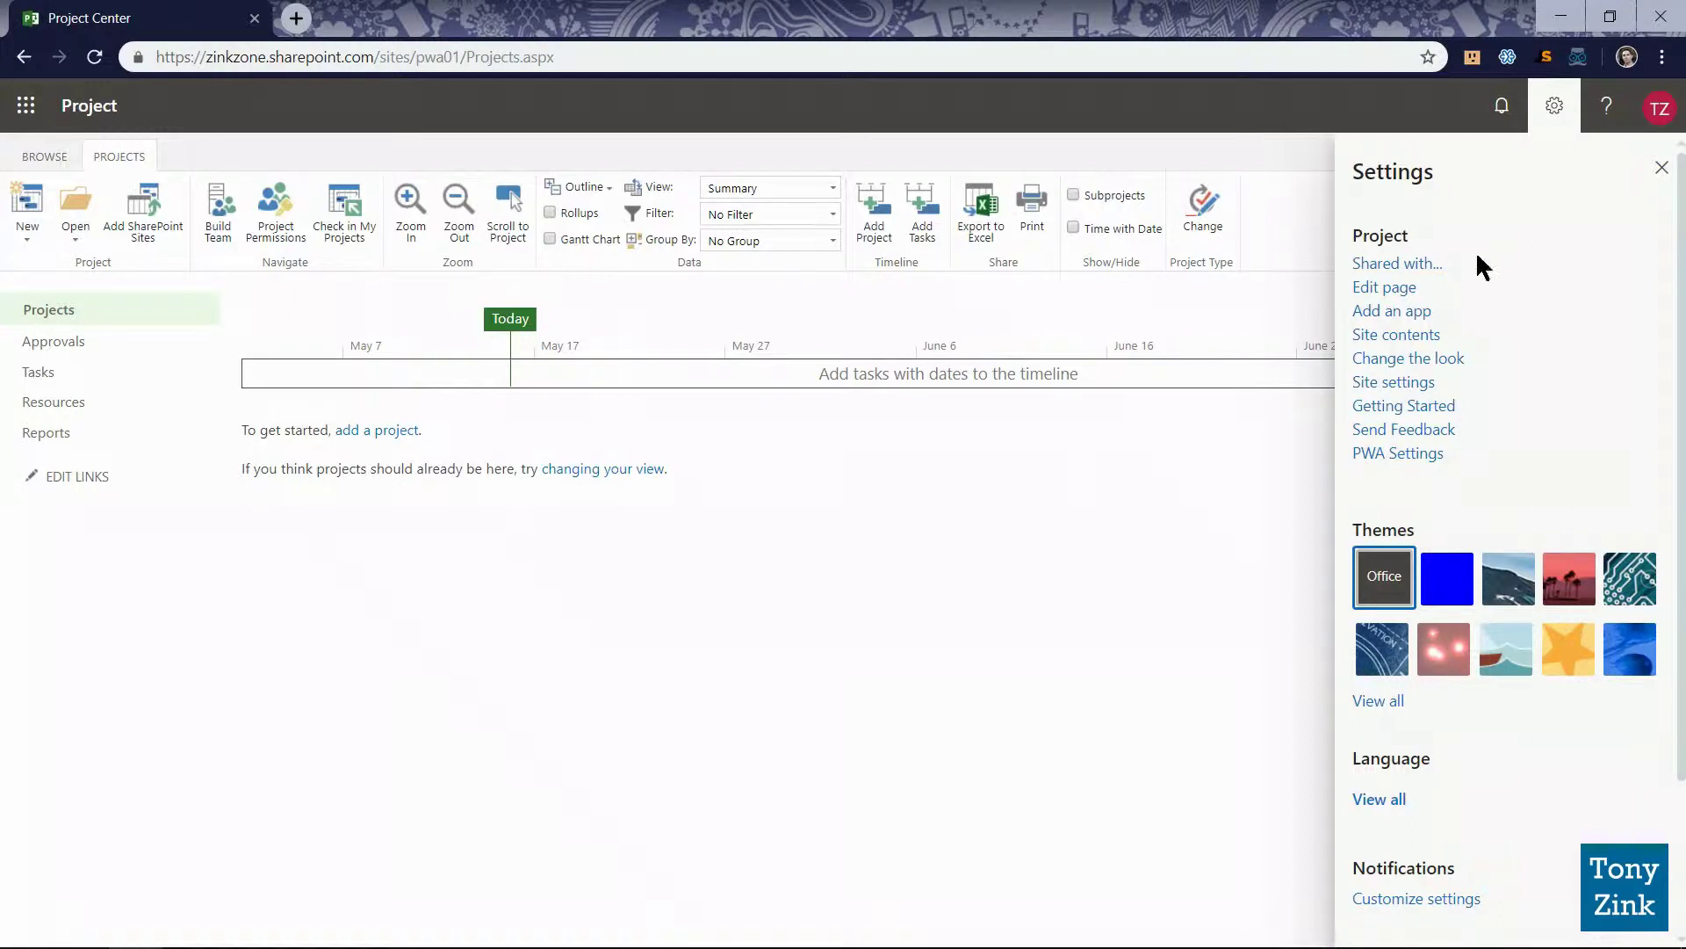
{"action": "left_click", "coordinate": [1405, 455]}
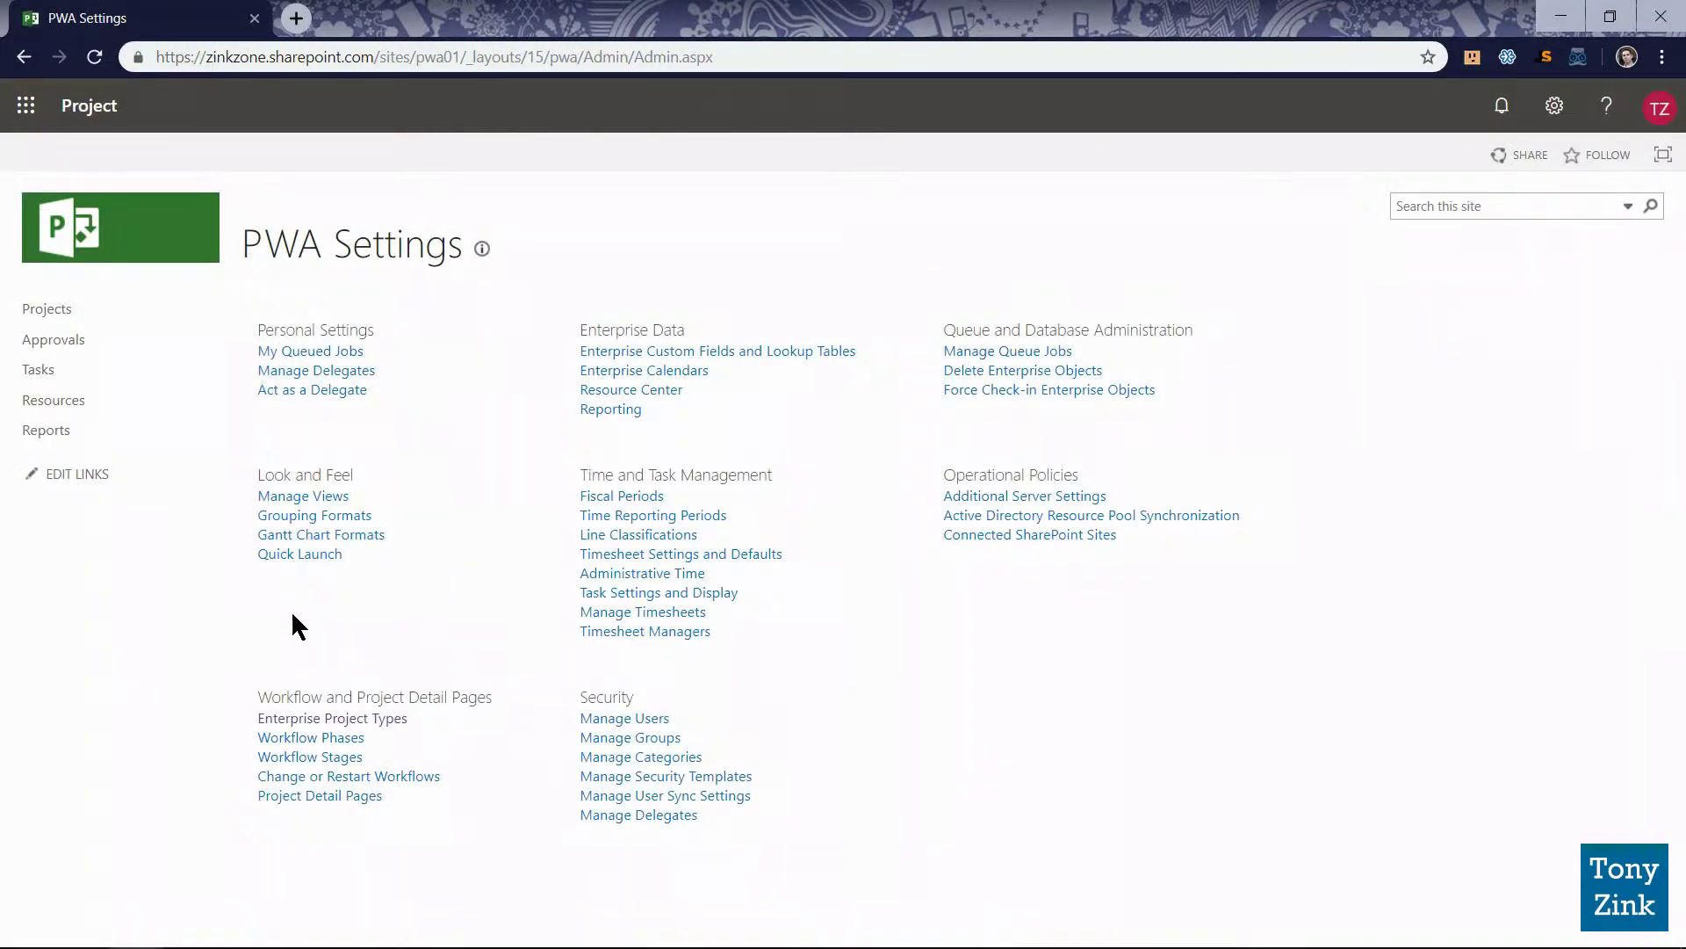
{"action": "left_click_drag", "start_coordinate": [261, 696], "coordinate": [493, 697]}
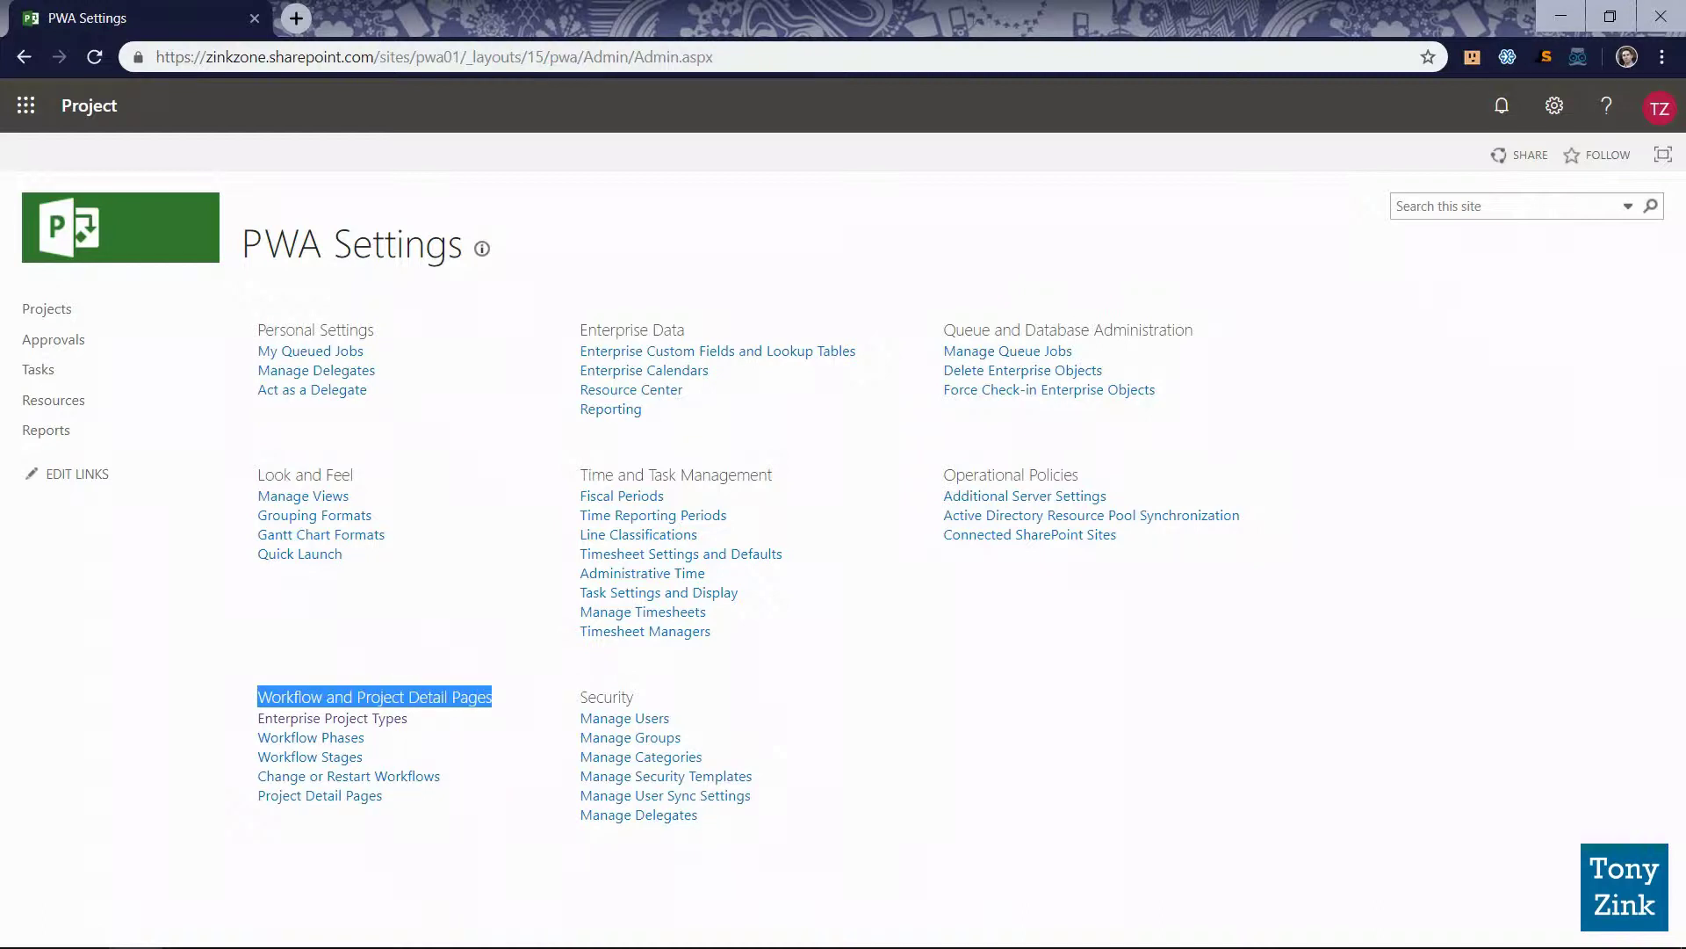
{"action": "left_click", "coordinate": [402, 650]}
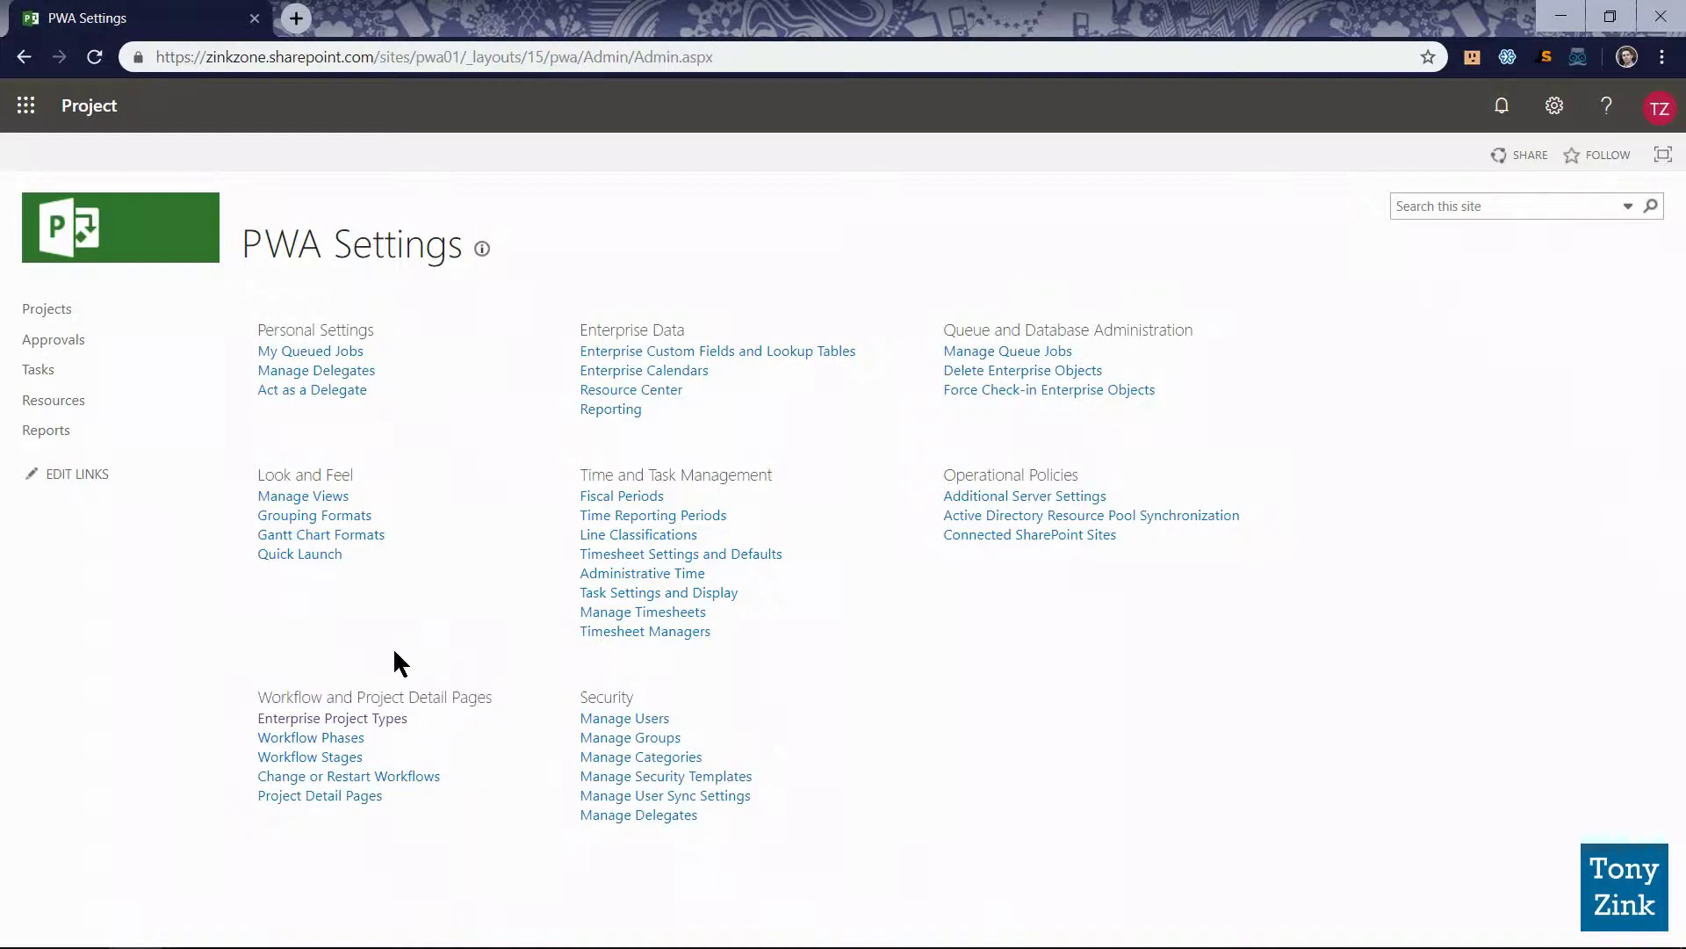
{"action": "left_click", "coordinate": [367, 722]}
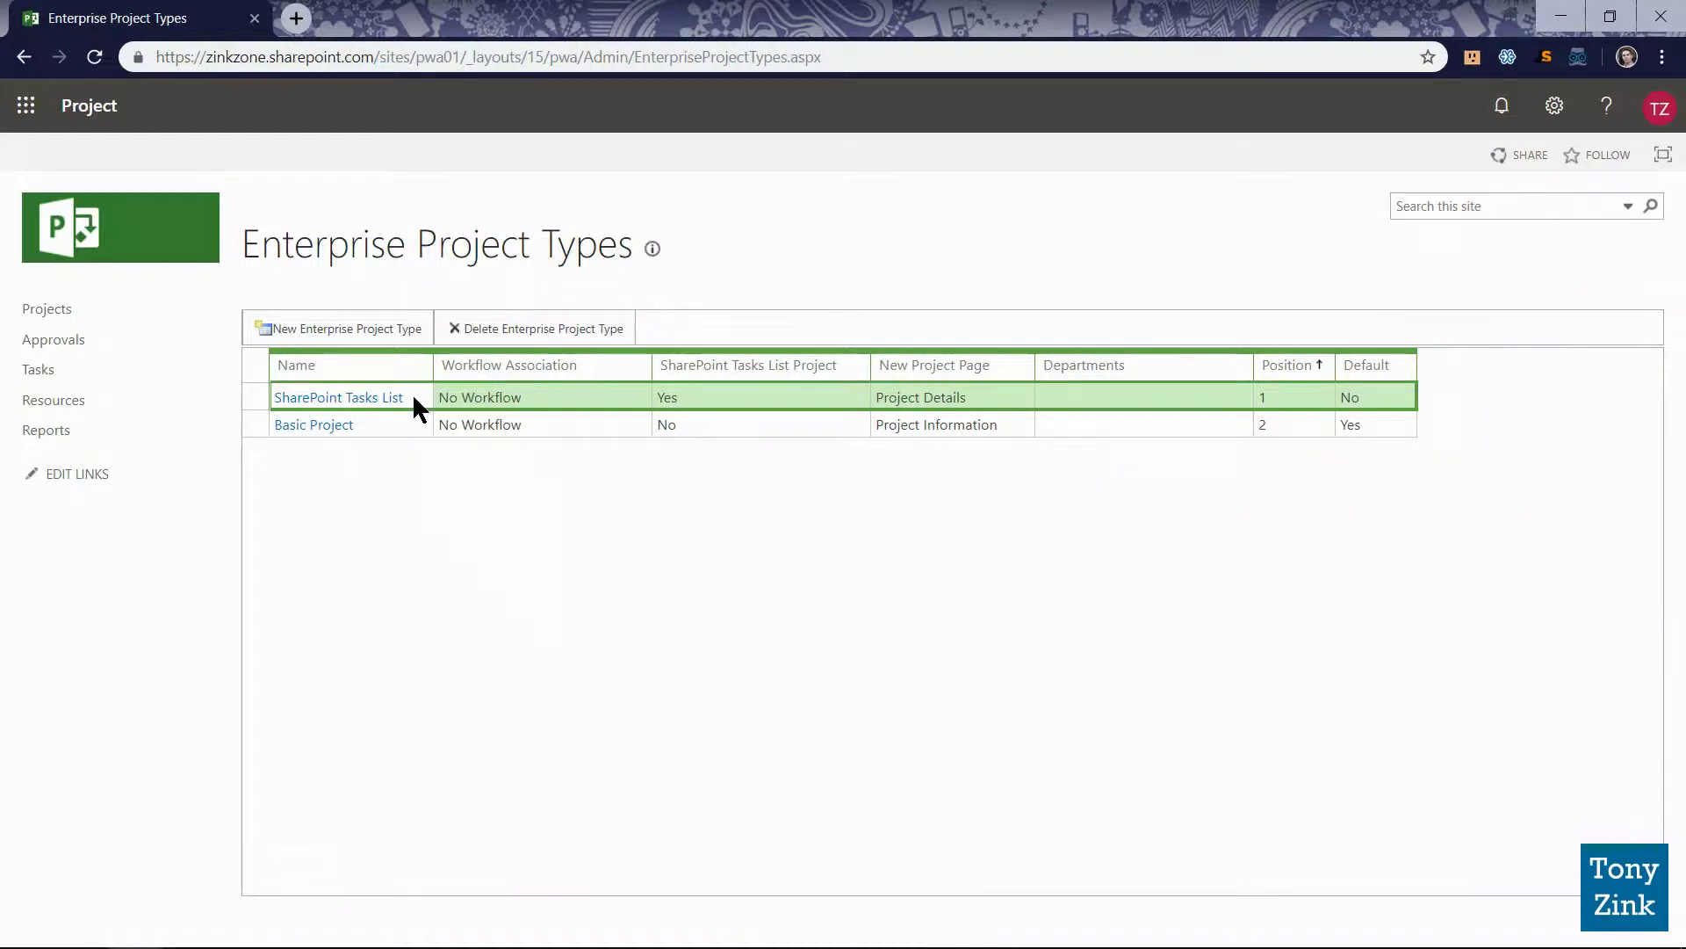
{"action": "left_click", "coordinate": [409, 416]}
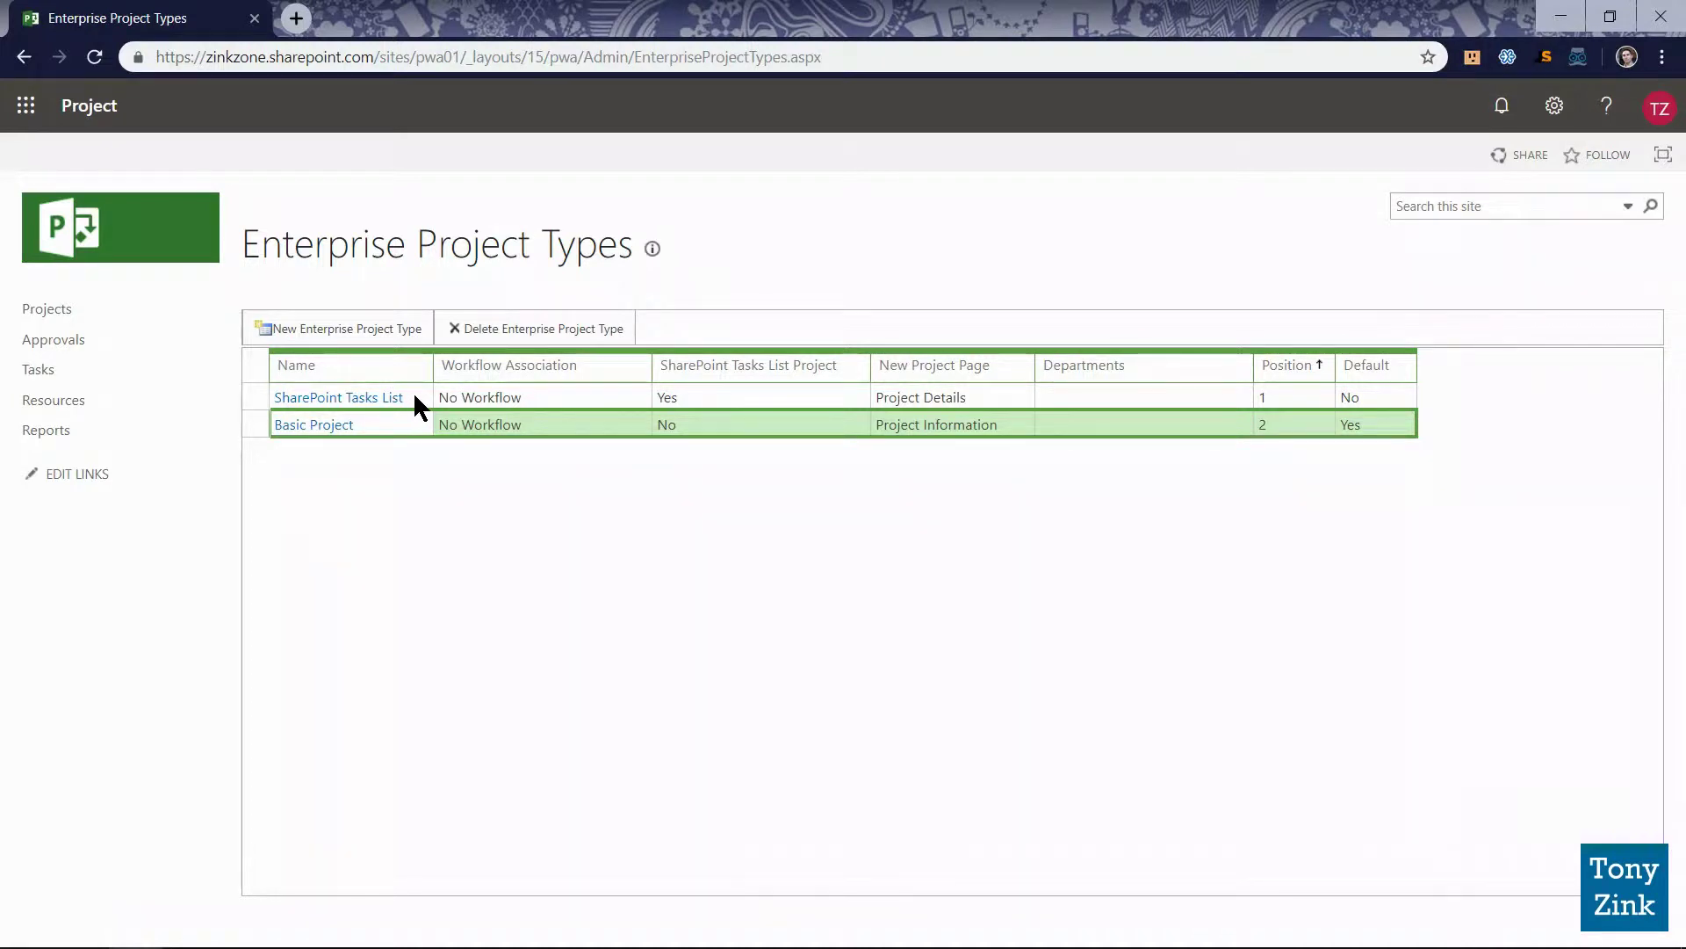
{"action": "left_click", "coordinate": [415, 397]}
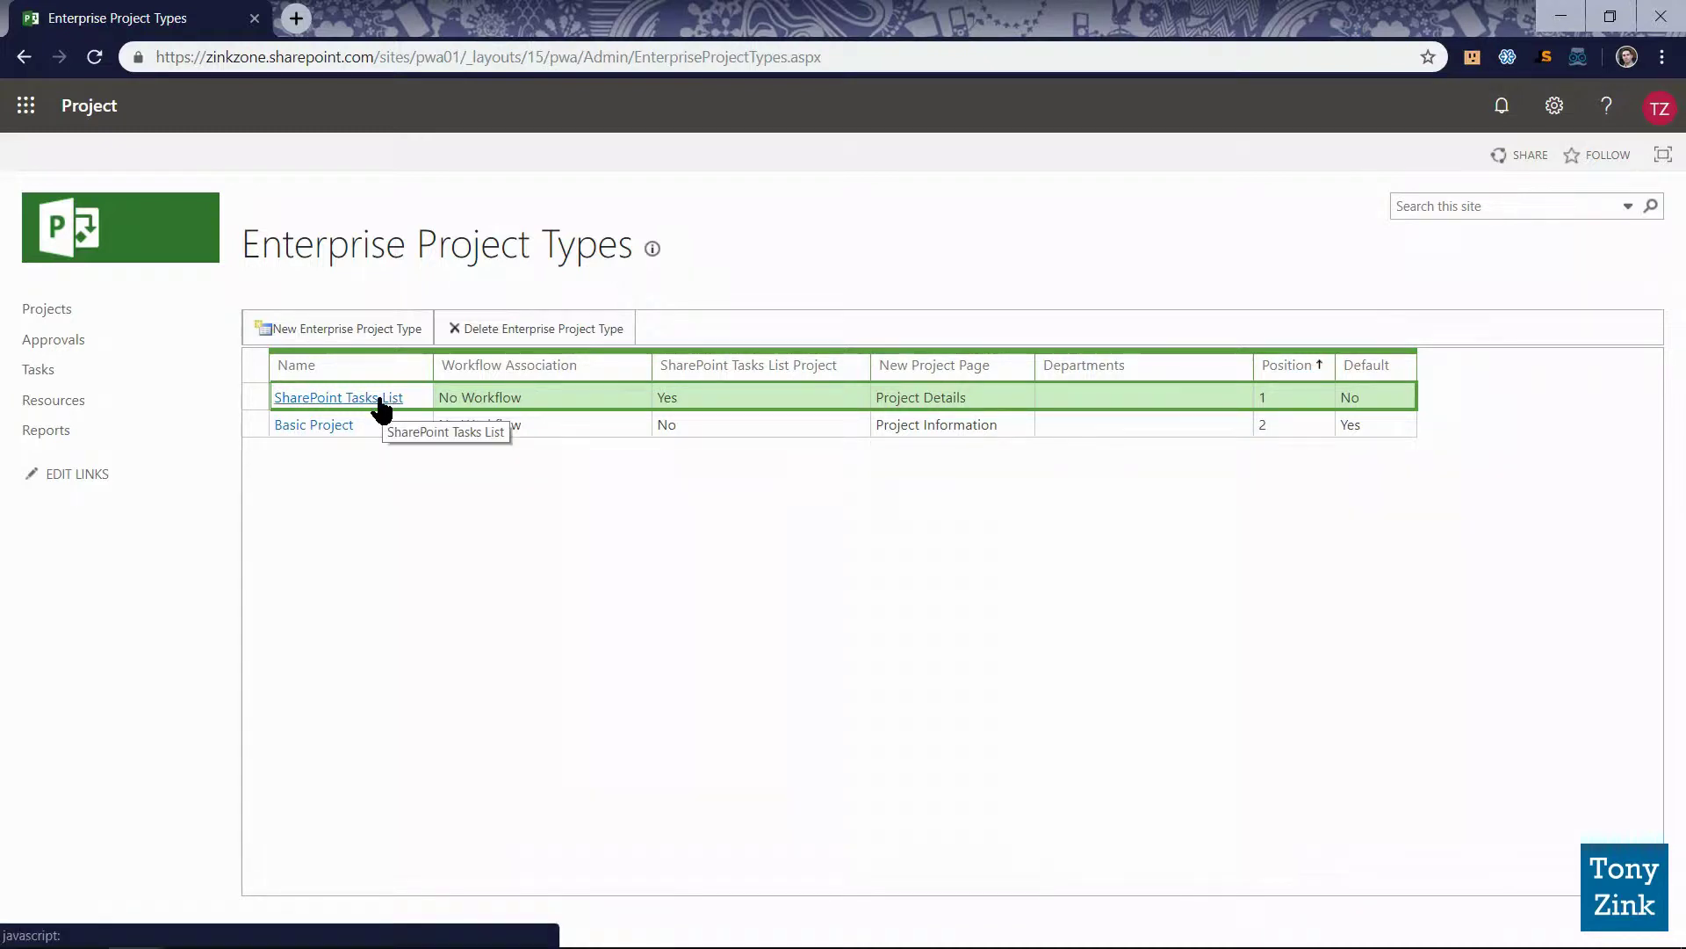
- Open the SharePoint Tasks List project type and review its name, description and Project Id
{"action": "left_click", "coordinate": [351, 401]}
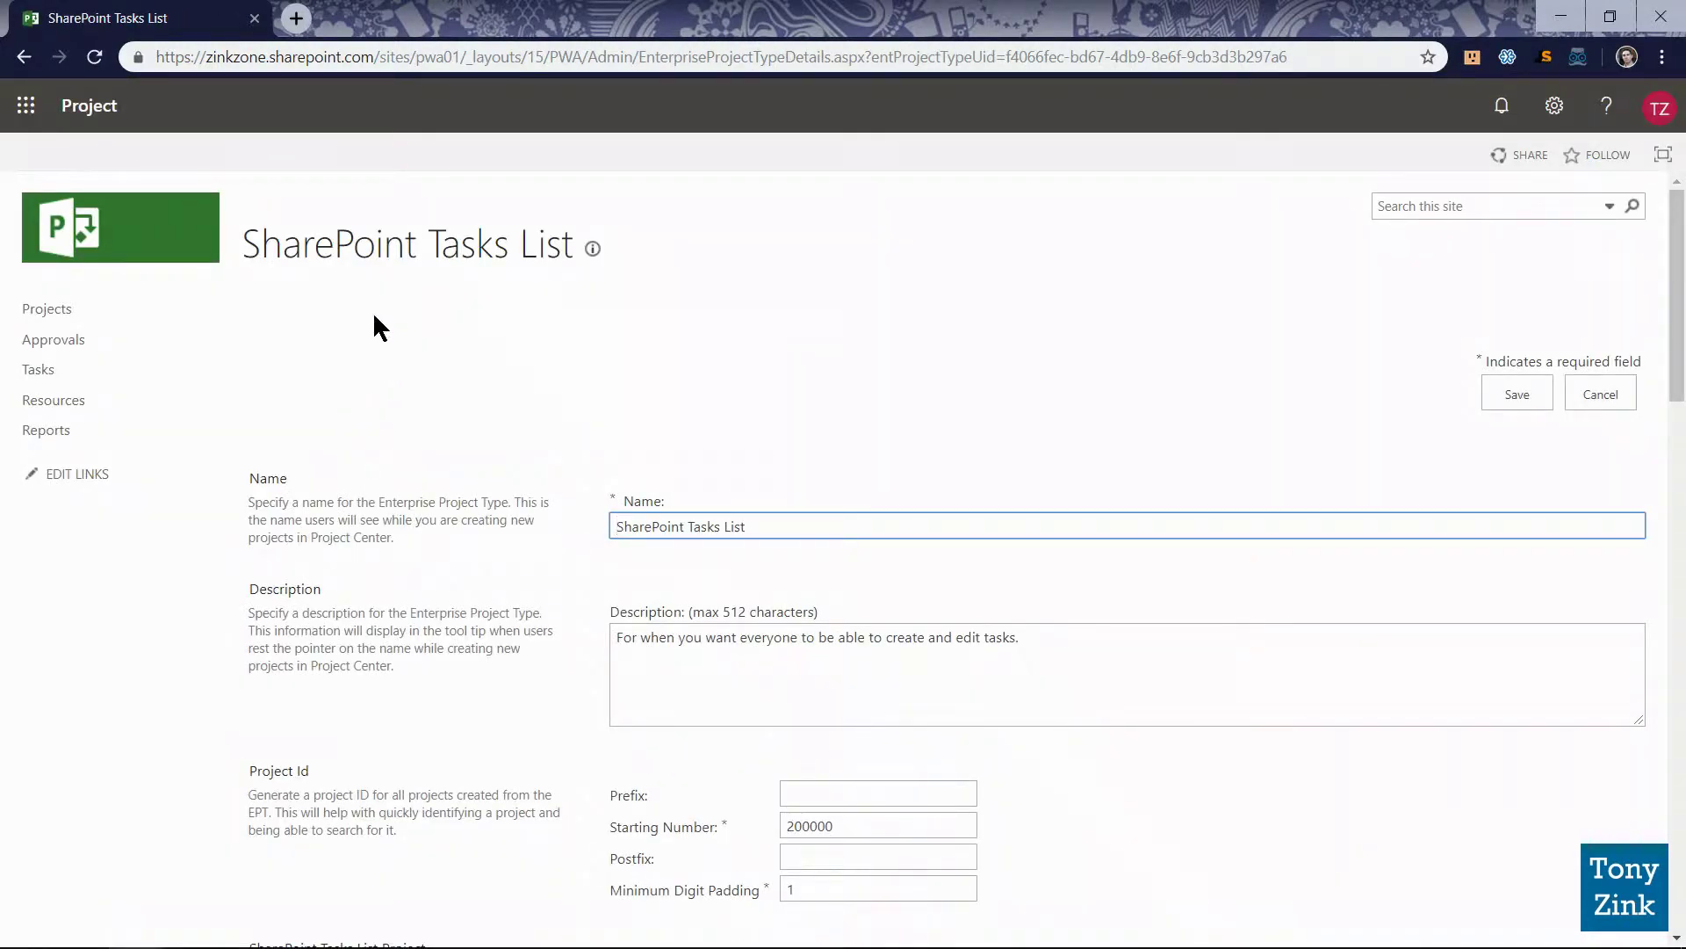
{"action": "left_click_drag", "start_coordinate": [244, 252], "coordinate": [574, 251]}
{"action": "left_click", "coordinate": [553, 367]}
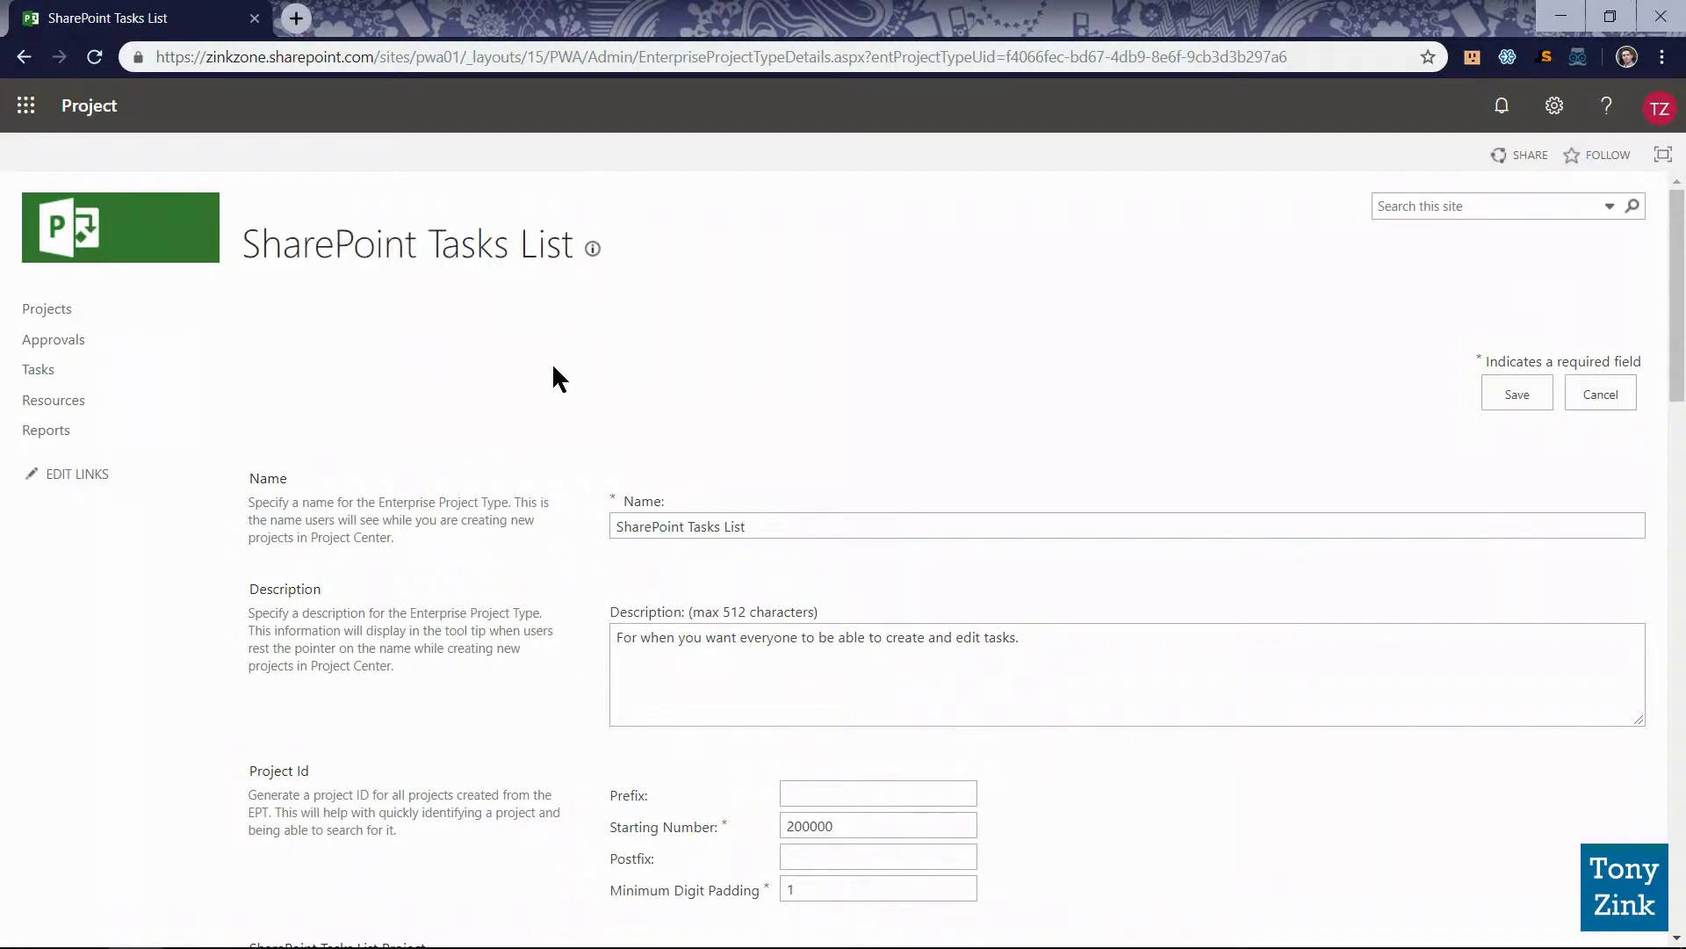
{"action": "scroll", "coordinate": [569, 475], "scroll_direction": "down", "scroll_amount": 3}
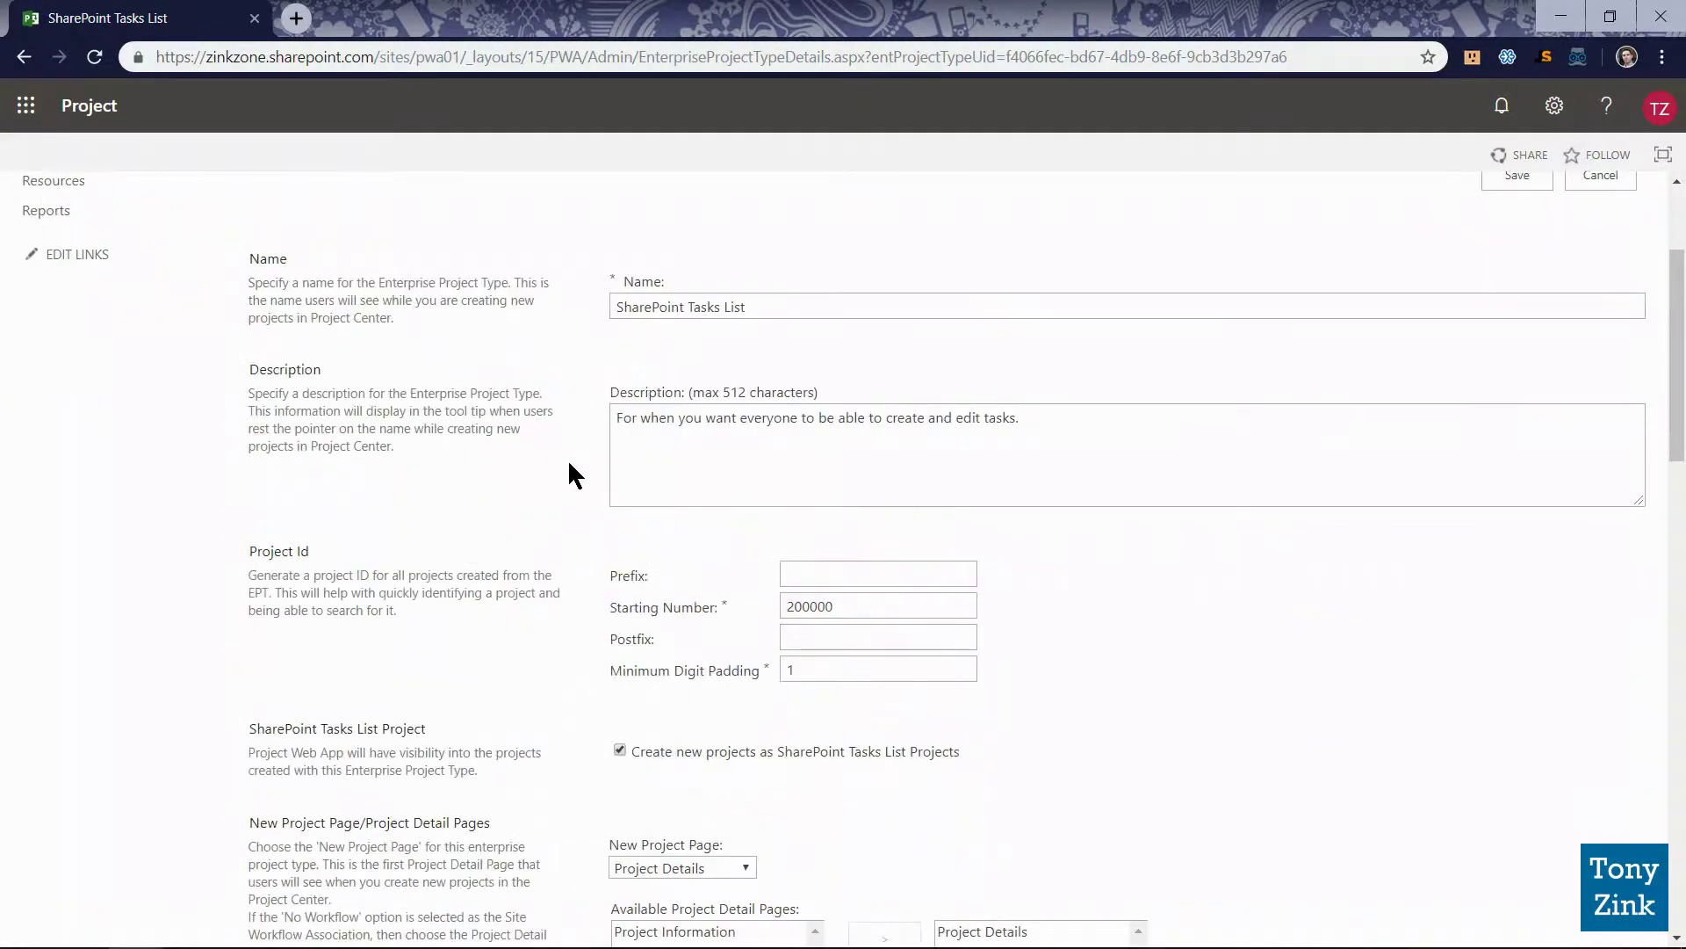
{"action": "double_click", "coordinate": [648, 309]}
{"action": "left_click", "coordinate": [632, 419]}
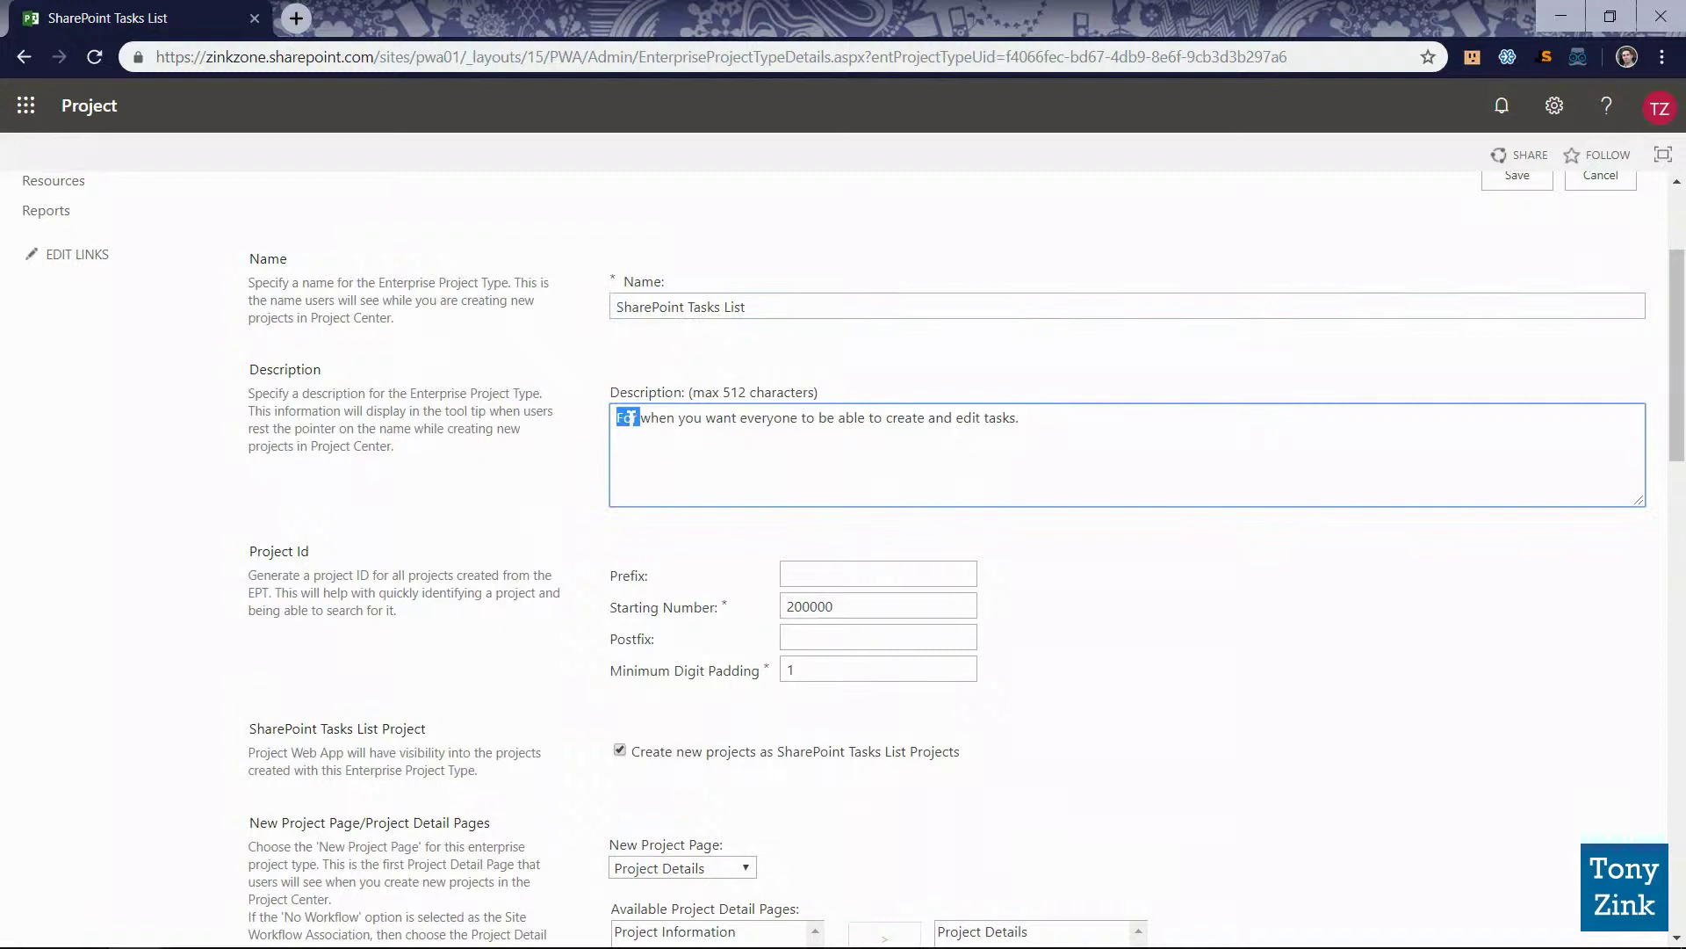
{"action": "left_click", "coordinate": [541, 502]}
{"action": "scroll", "coordinate": [544, 507], "scroll_direction": "down", "scroll_amount": 1}
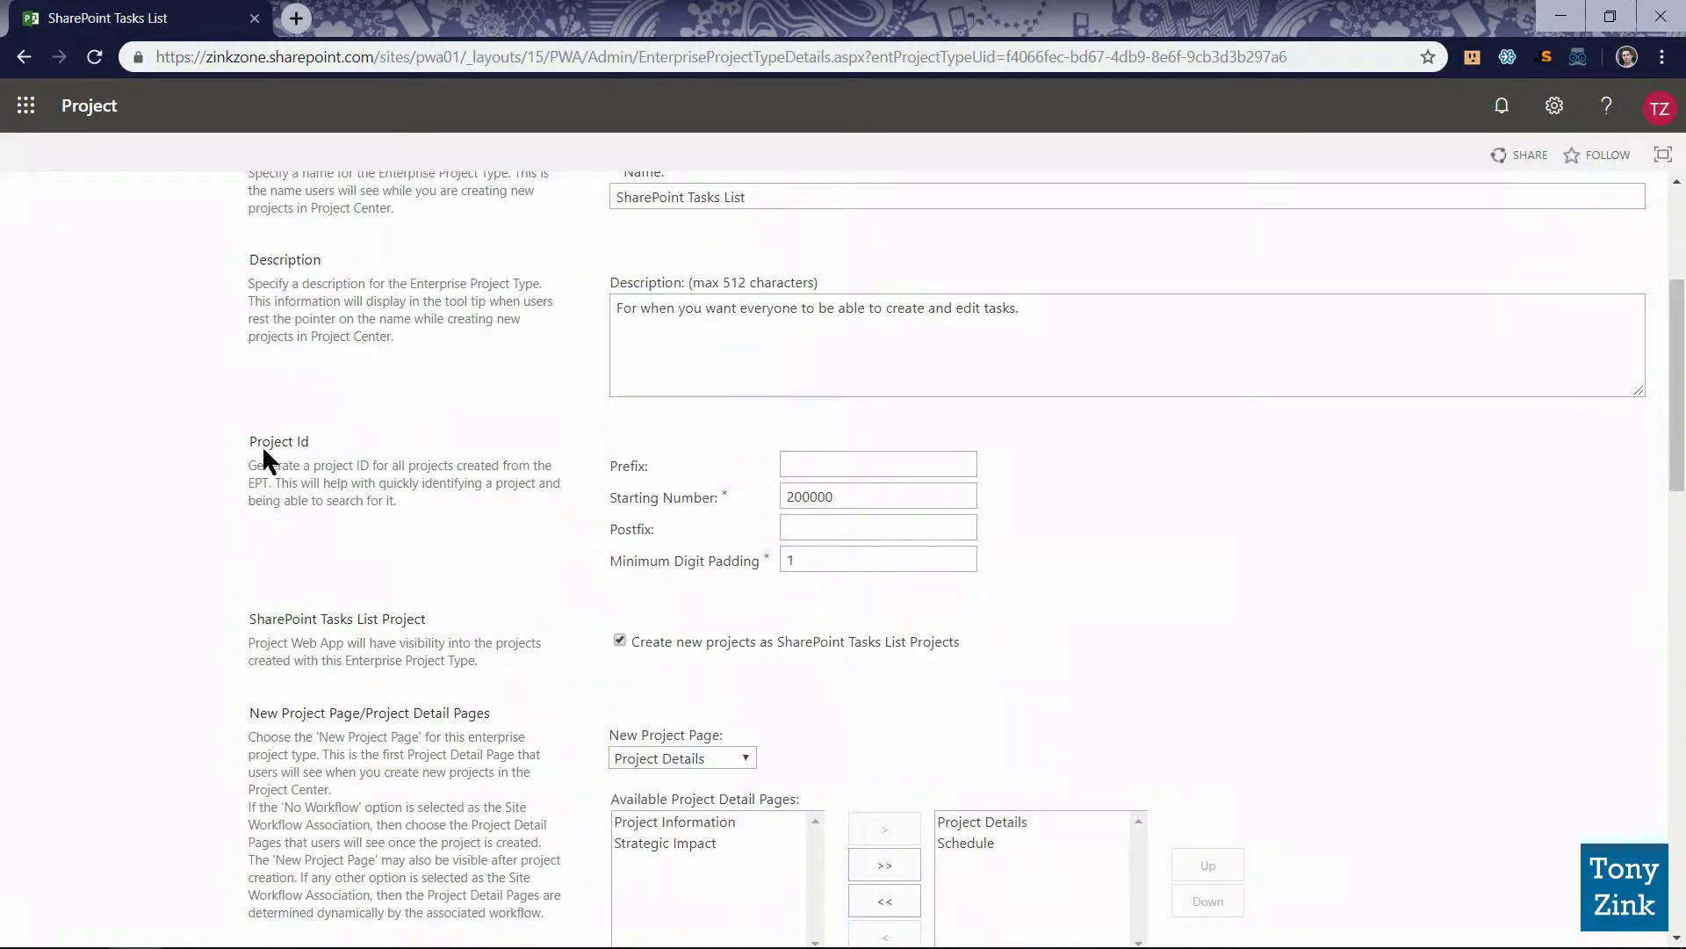
{"action": "left_click_drag", "start_coordinate": [262, 445], "coordinate": [311, 444]}
{"action": "left_click", "coordinate": [523, 556]}
- Review its SharePoint Tasks List project setting, then cancel without saving changes
{"action": "scroll", "coordinate": [525, 556], "scroll_direction": "down", "scroll_amount": 2}
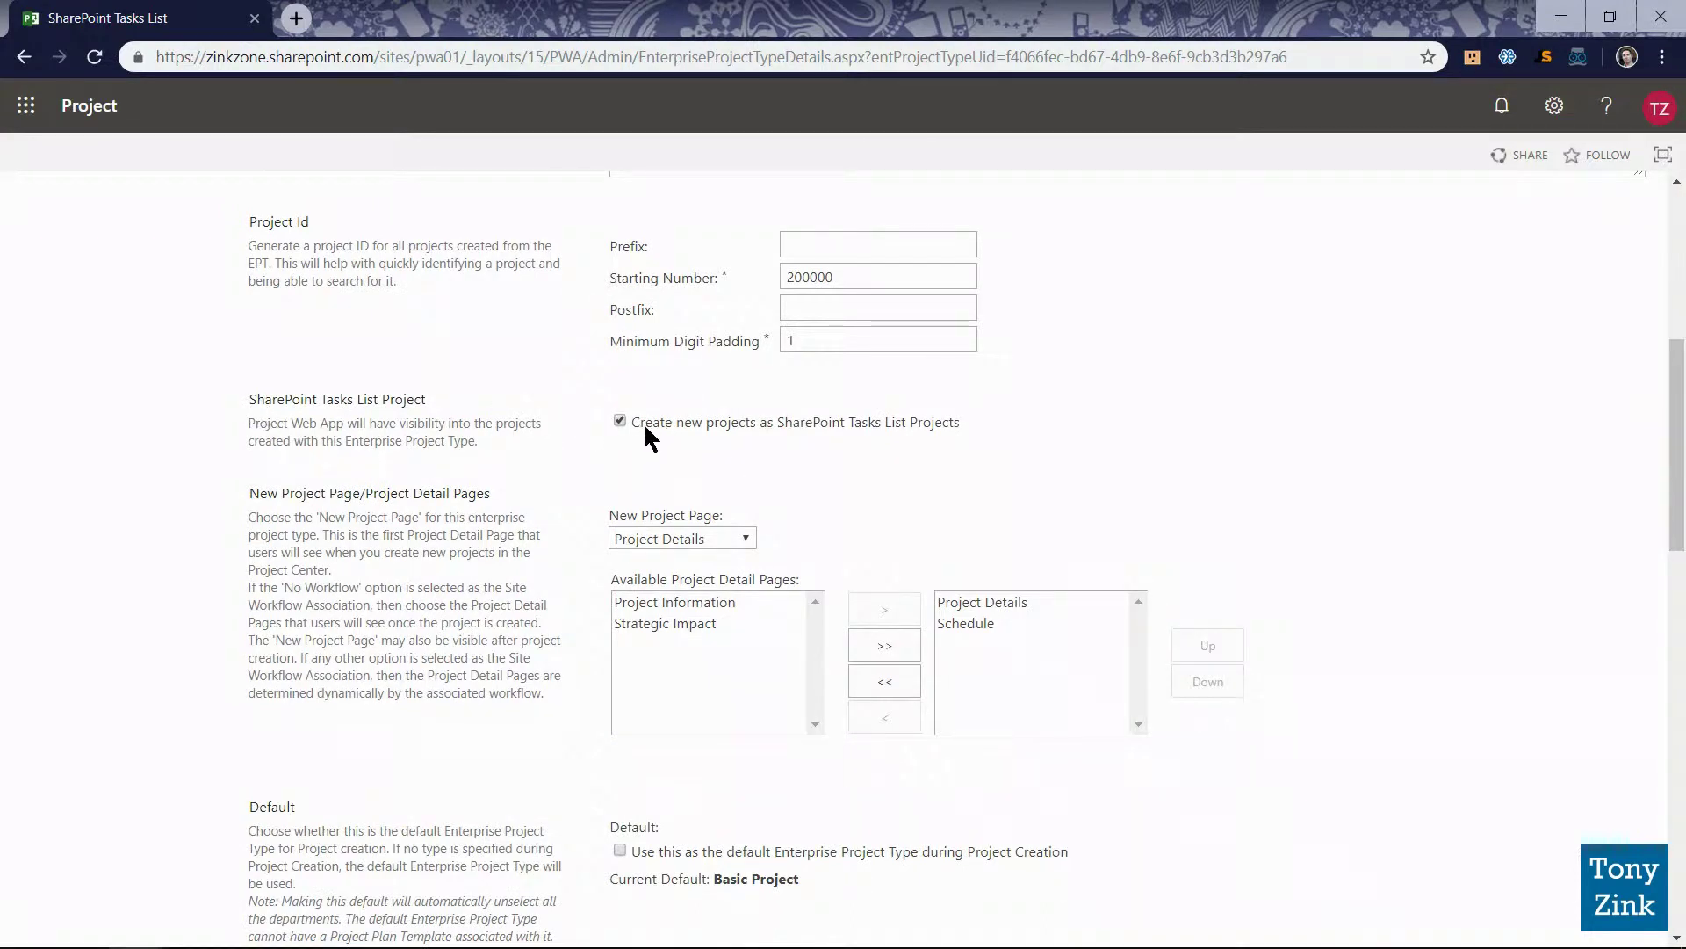
{"action": "left_click_drag", "start_coordinate": [645, 427], "coordinate": [960, 423]}
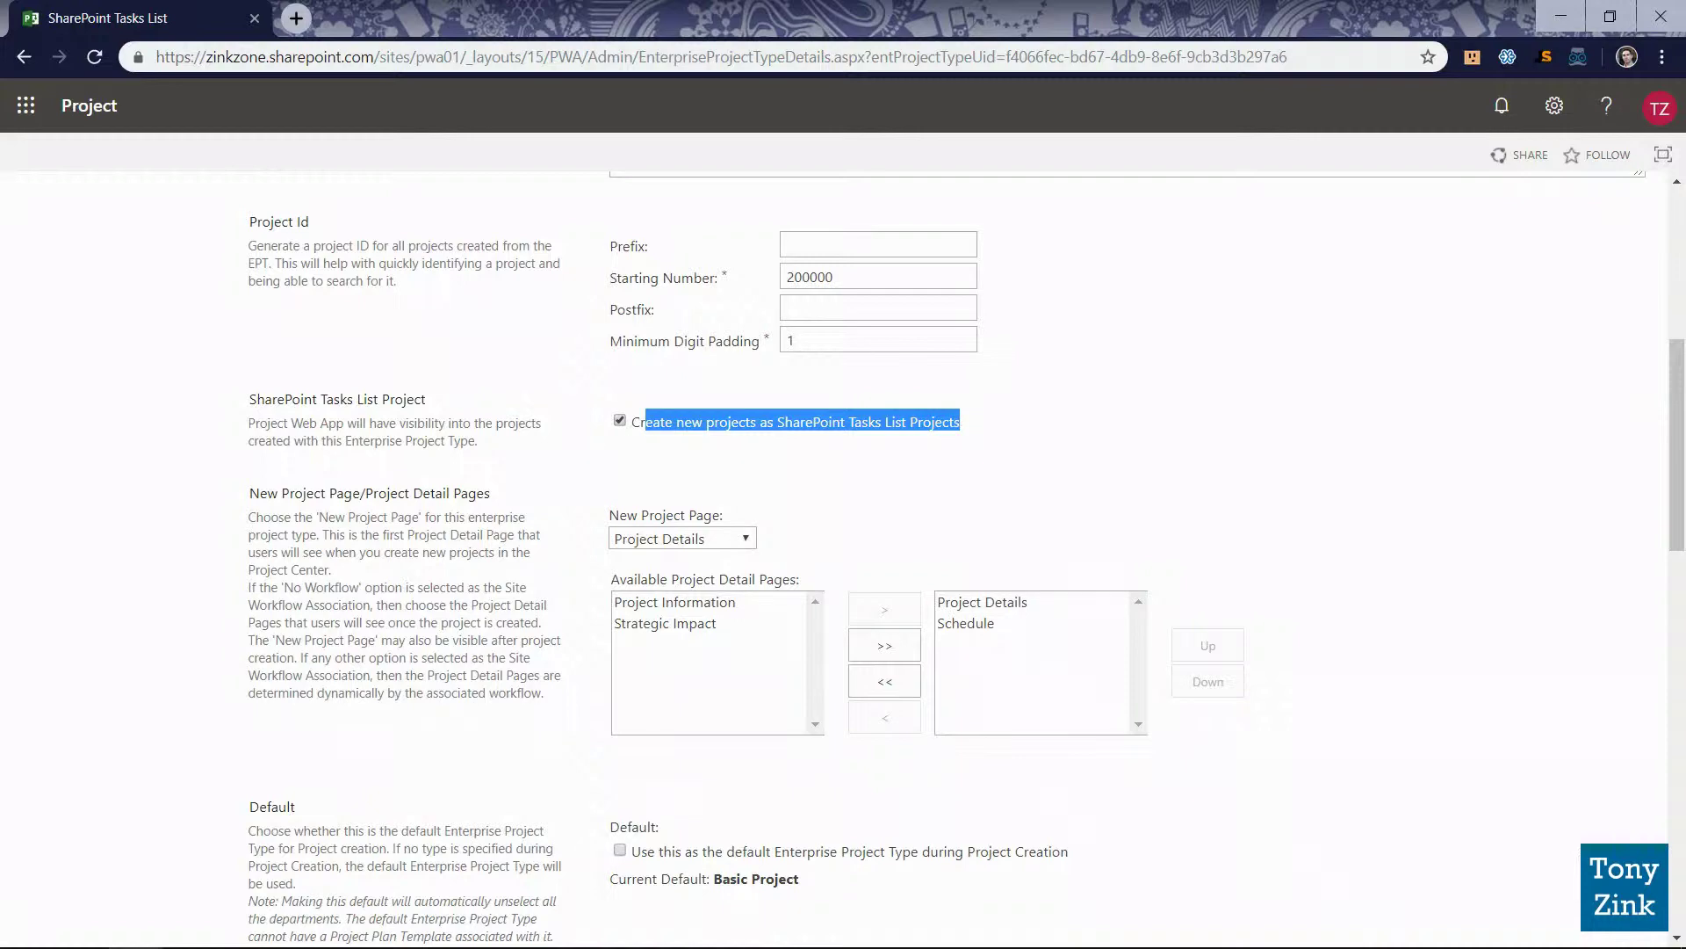
{"action": "left_click", "coordinate": [776, 466]}
{"action": "scroll", "coordinate": [524, 468], "scroll_direction": "up", "scroll_amount": 4}
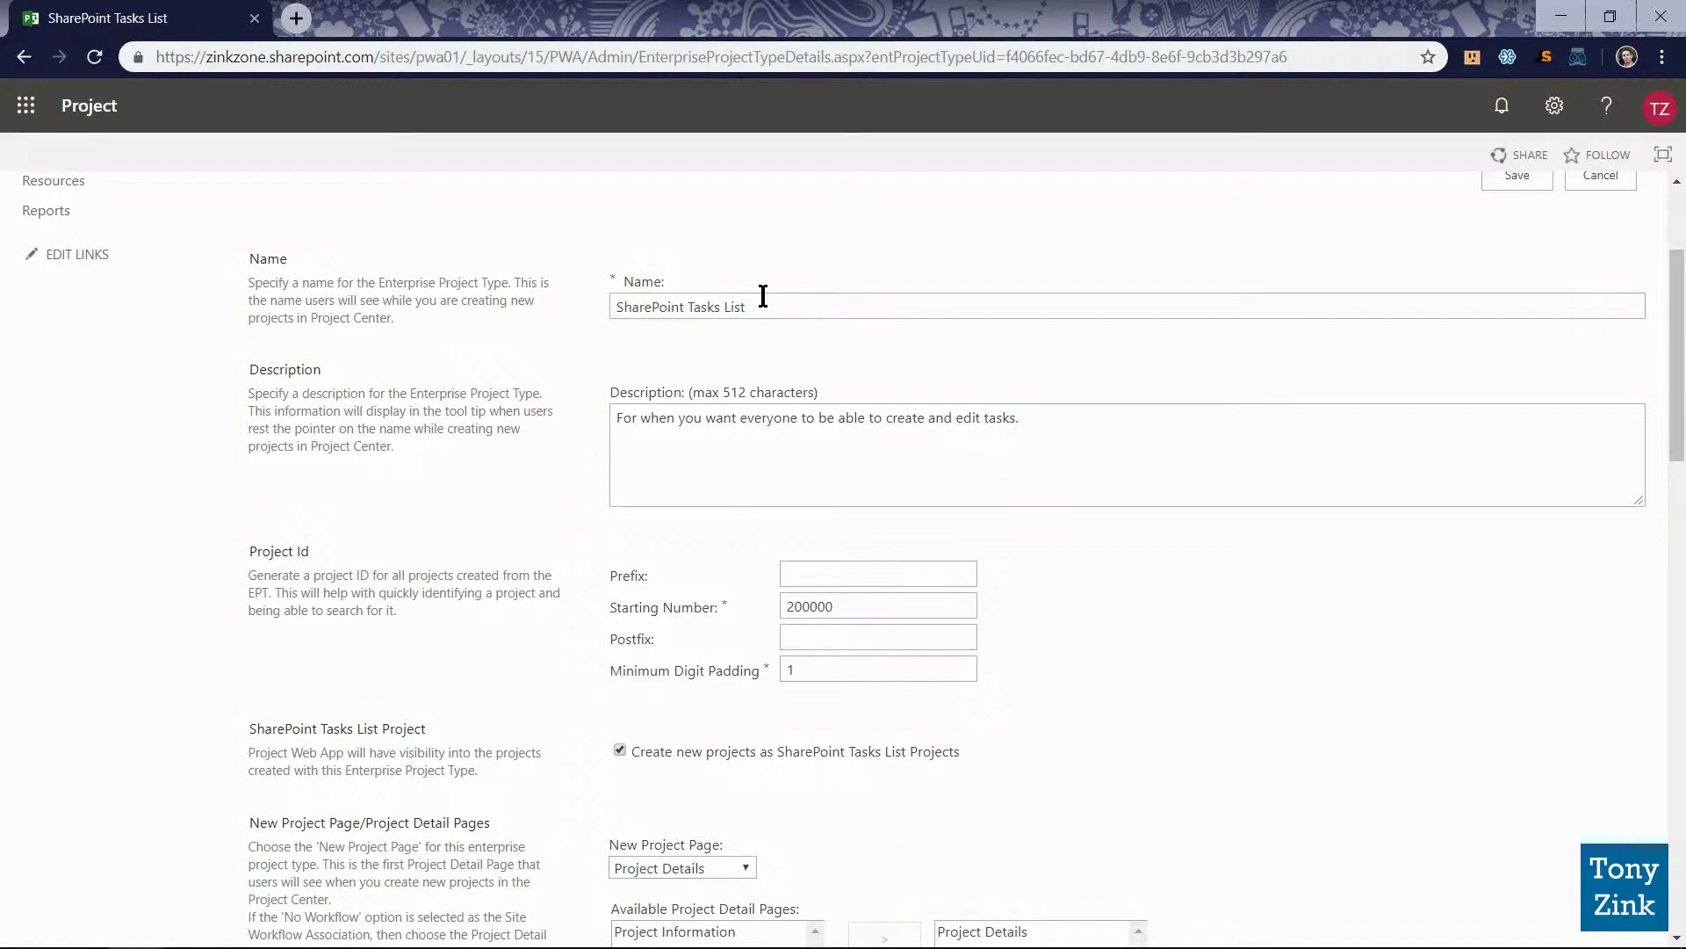
{"action": "left_click_drag", "start_coordinate": [761, 305], "coordinate": [602, 316]}
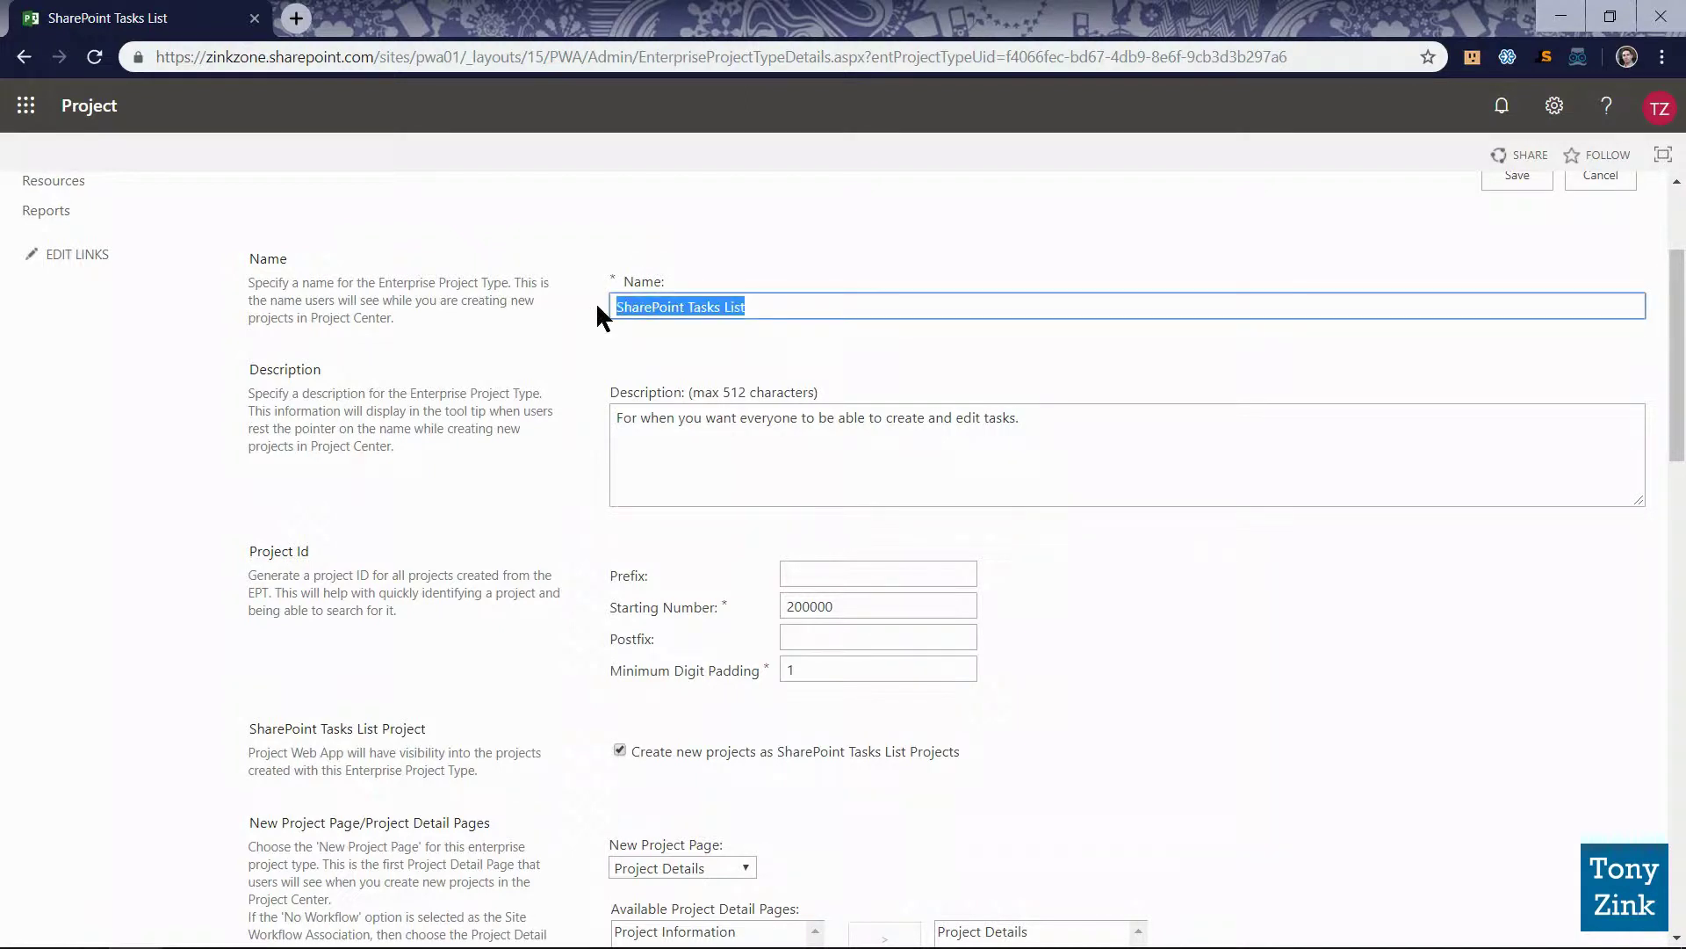
{"action": "left_click", "coordinate": [575, 702]}
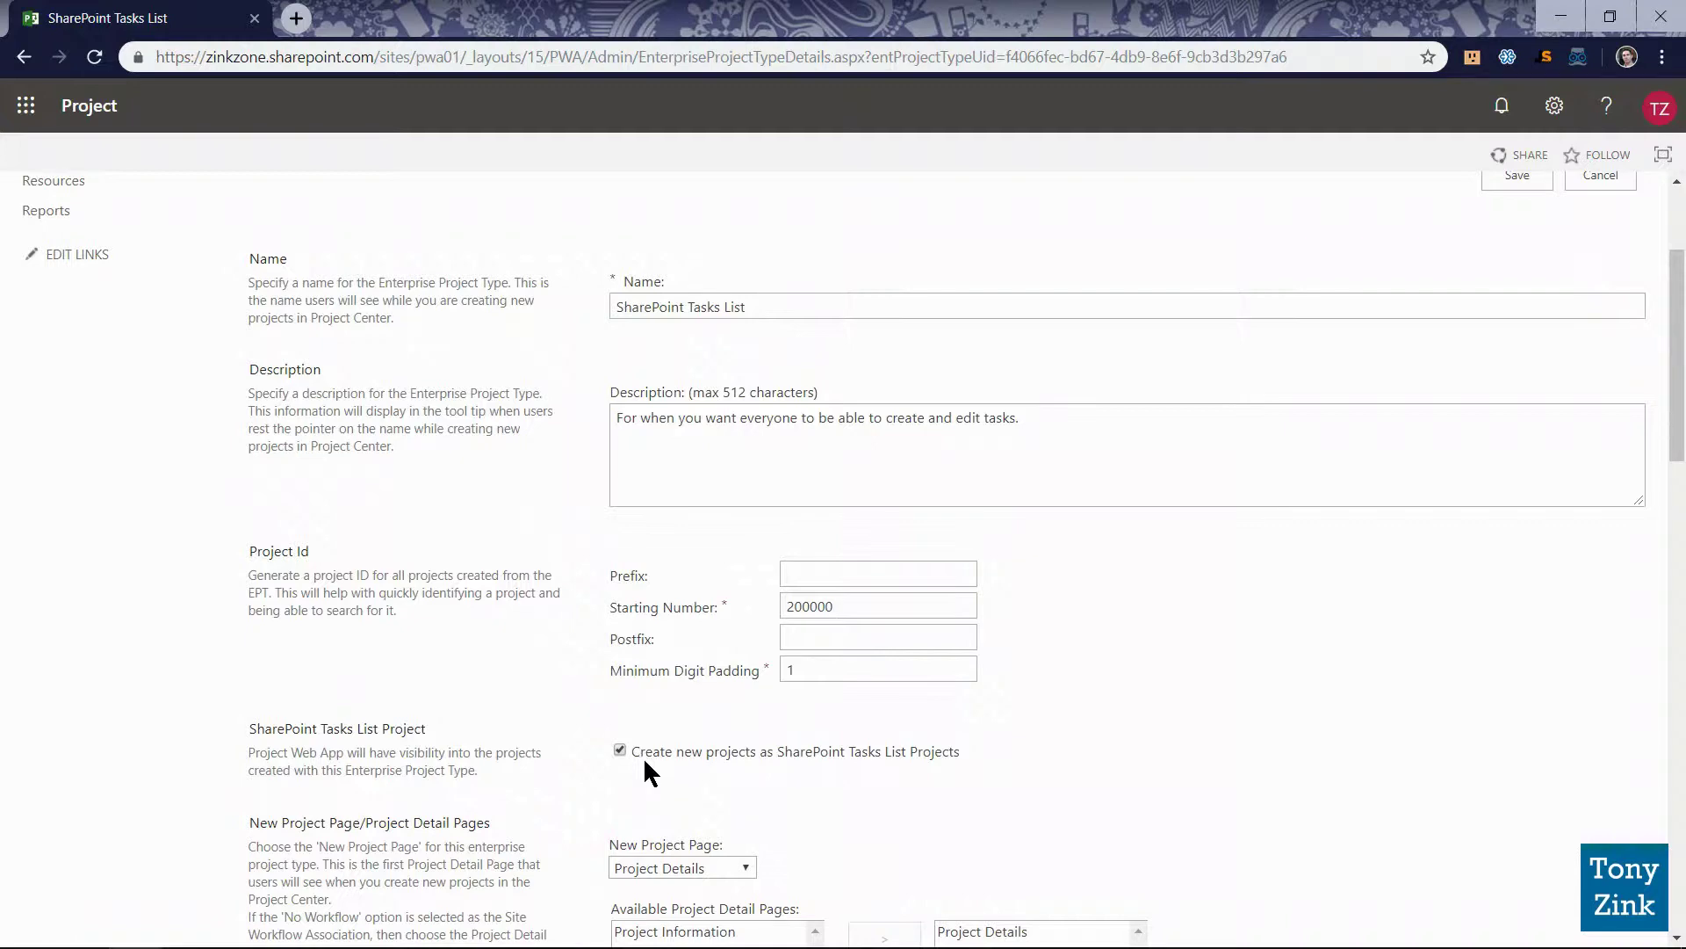
{"action": "scroll", "coordinate": [471, 677], "scroll_direction": "up", "scroll_amount": 3}
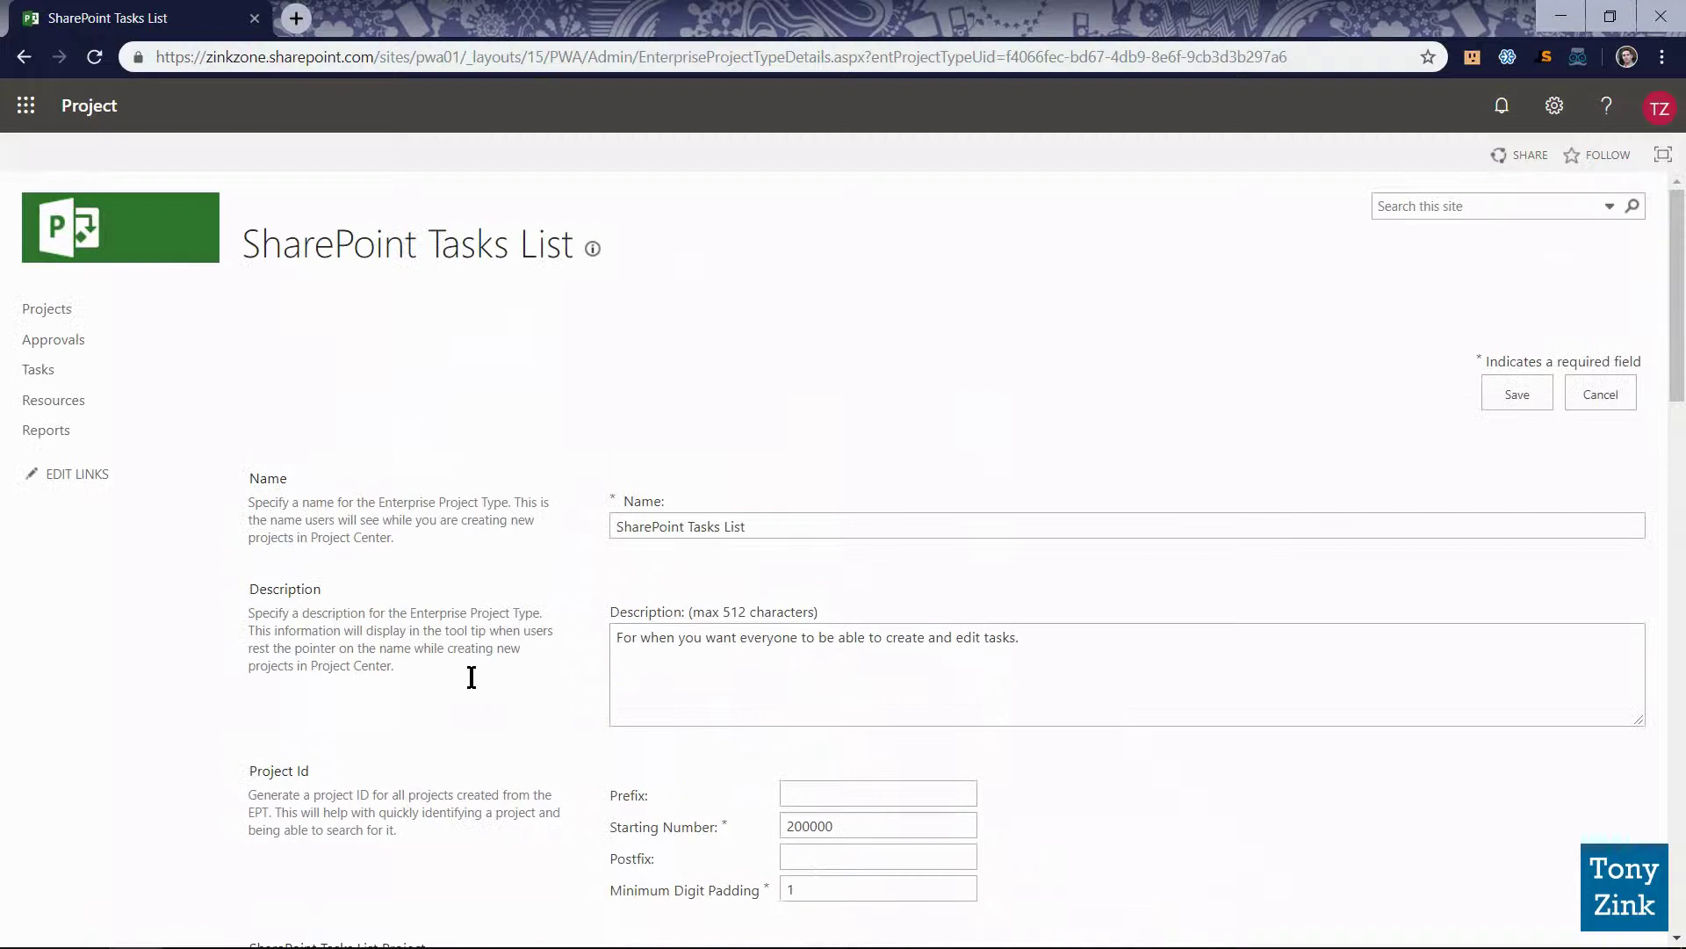
{"action": "mouse_move", "coordinate": [1681, 334]}
{"action": "left_mouse_down"}
{"action": "mouse_move", "coordinate": [1681, 861]}
{"action": "mouse_move", "coordinate": [1681, 334]}
{"action": "left_mouse_up"}
{"action": "left_click", "coordinate": [1607, 392]}
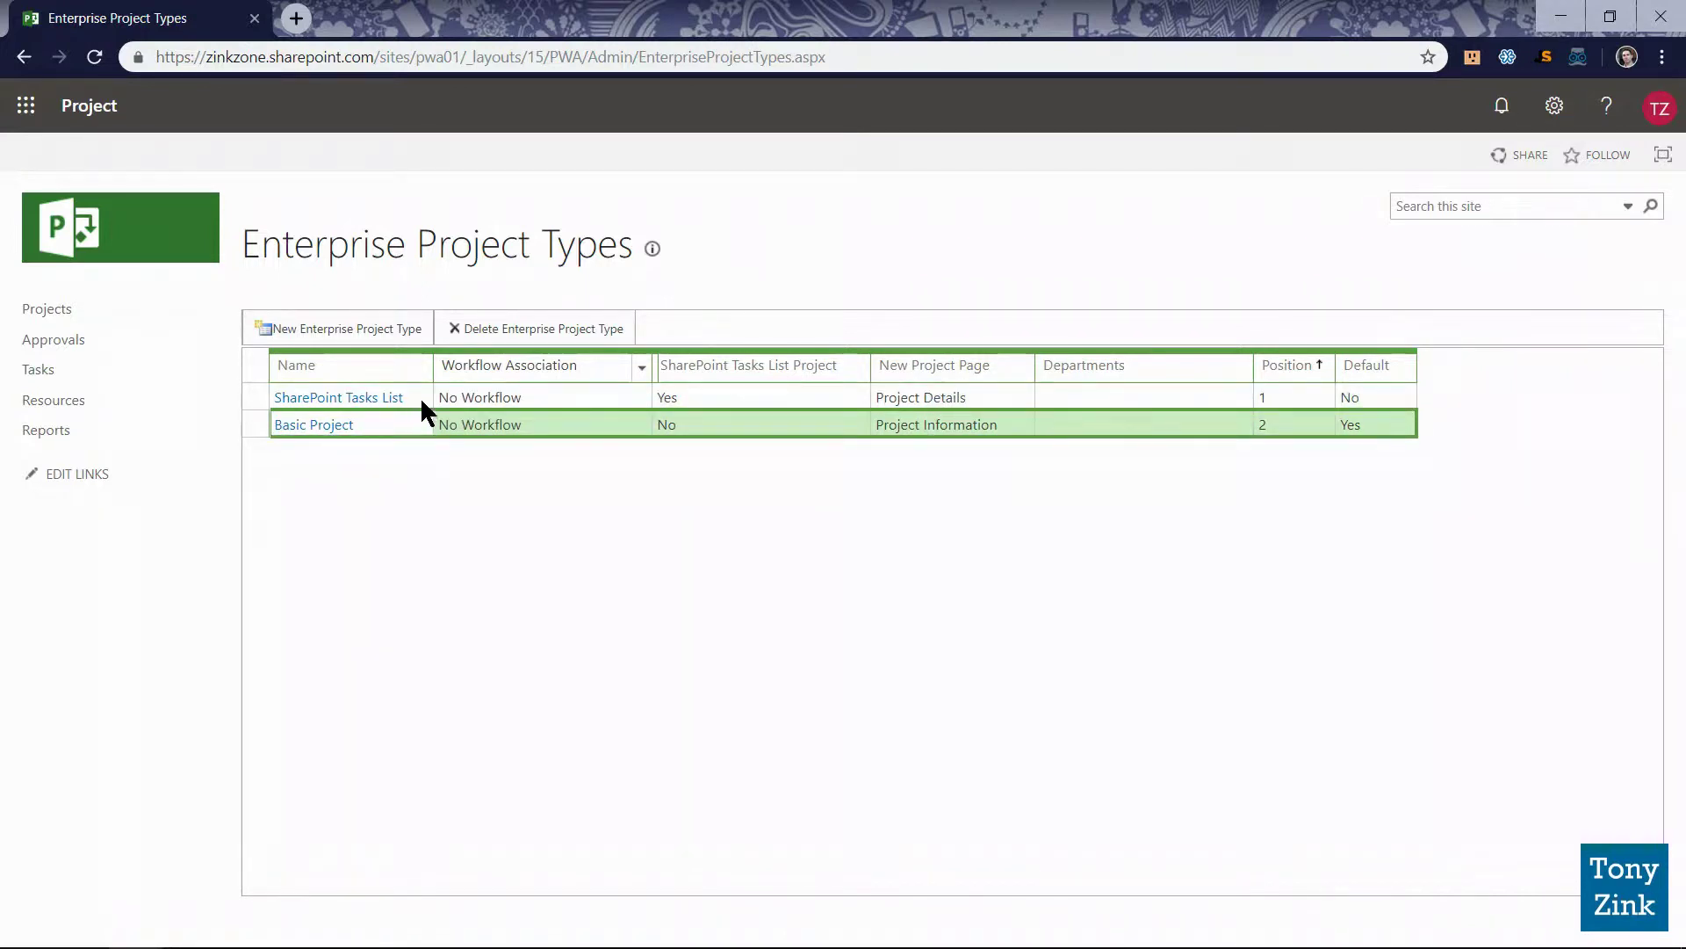
- Delete the SharePoint Tasks List enterprise project type and confirm with OK
{"action": "left_click", "coordinate": [250, 396]}
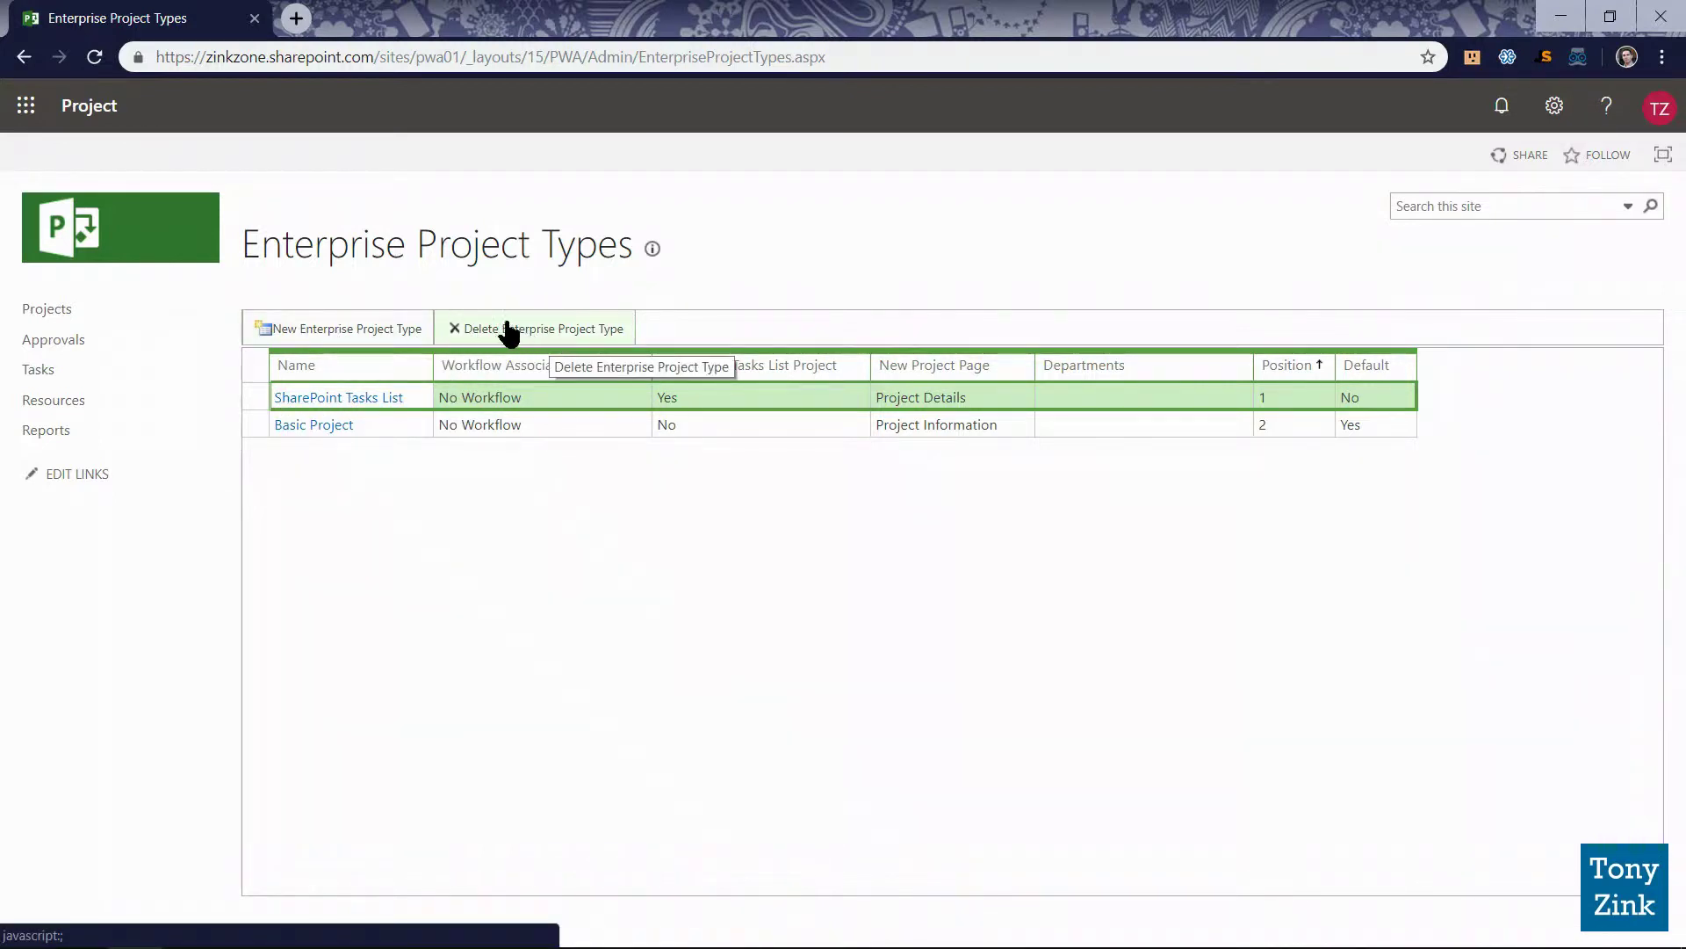
{"action": "left_click", "coordinate": [554, 337]}
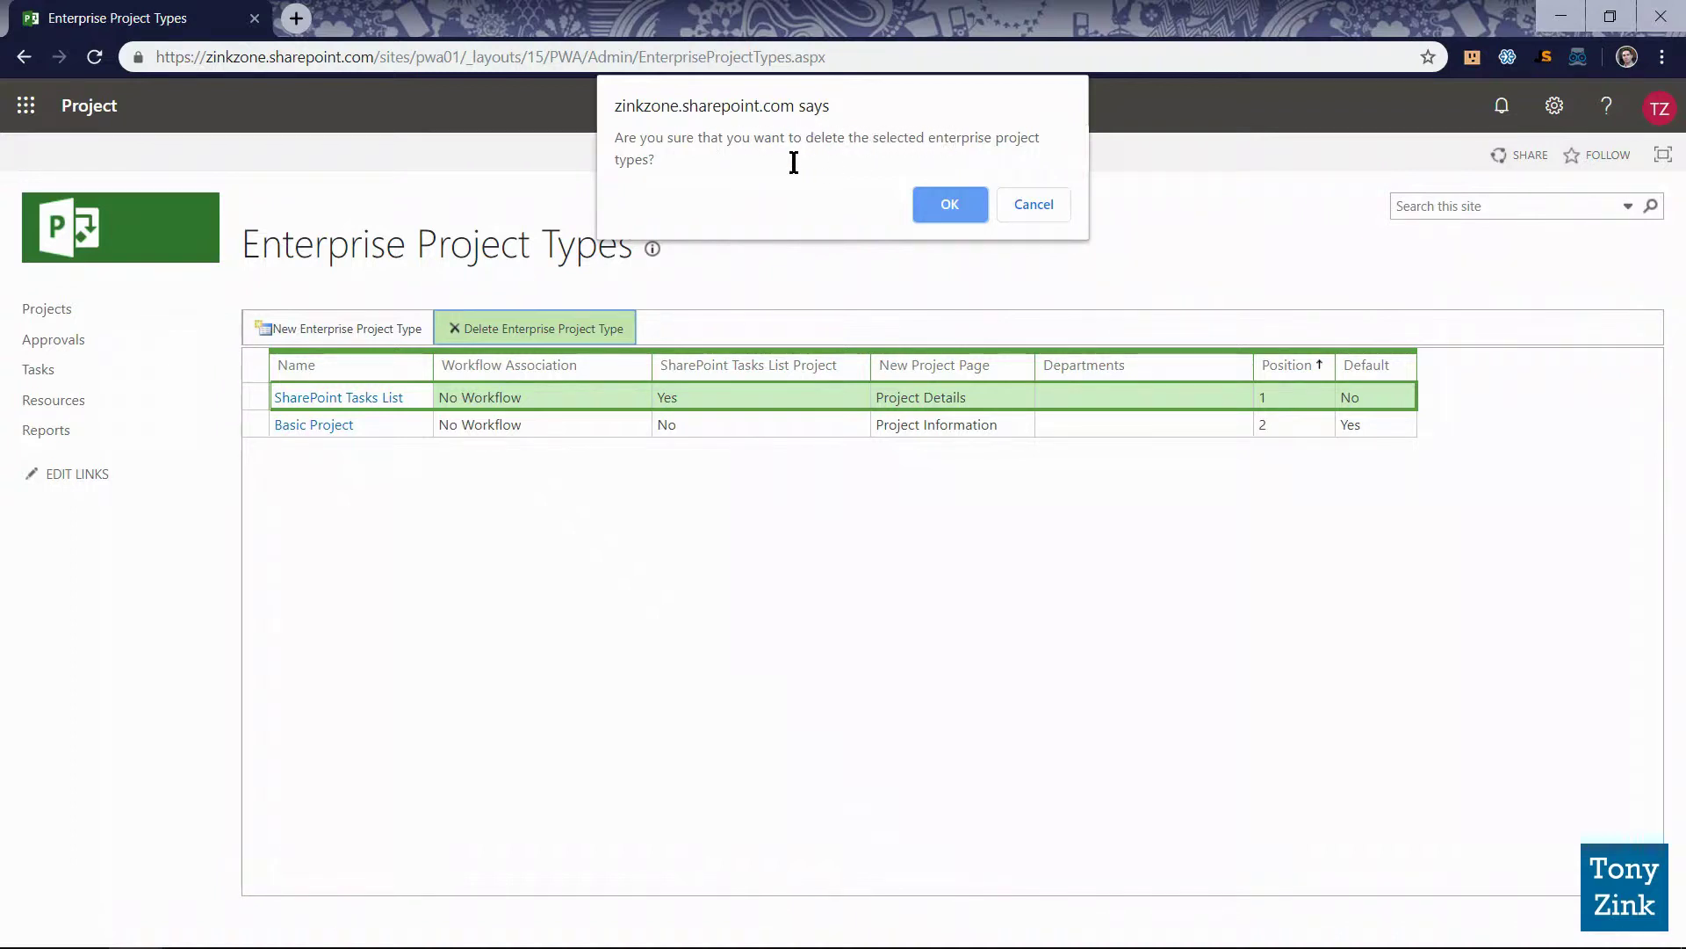
{"action": "left_click", "coordinate": [953, 203]}
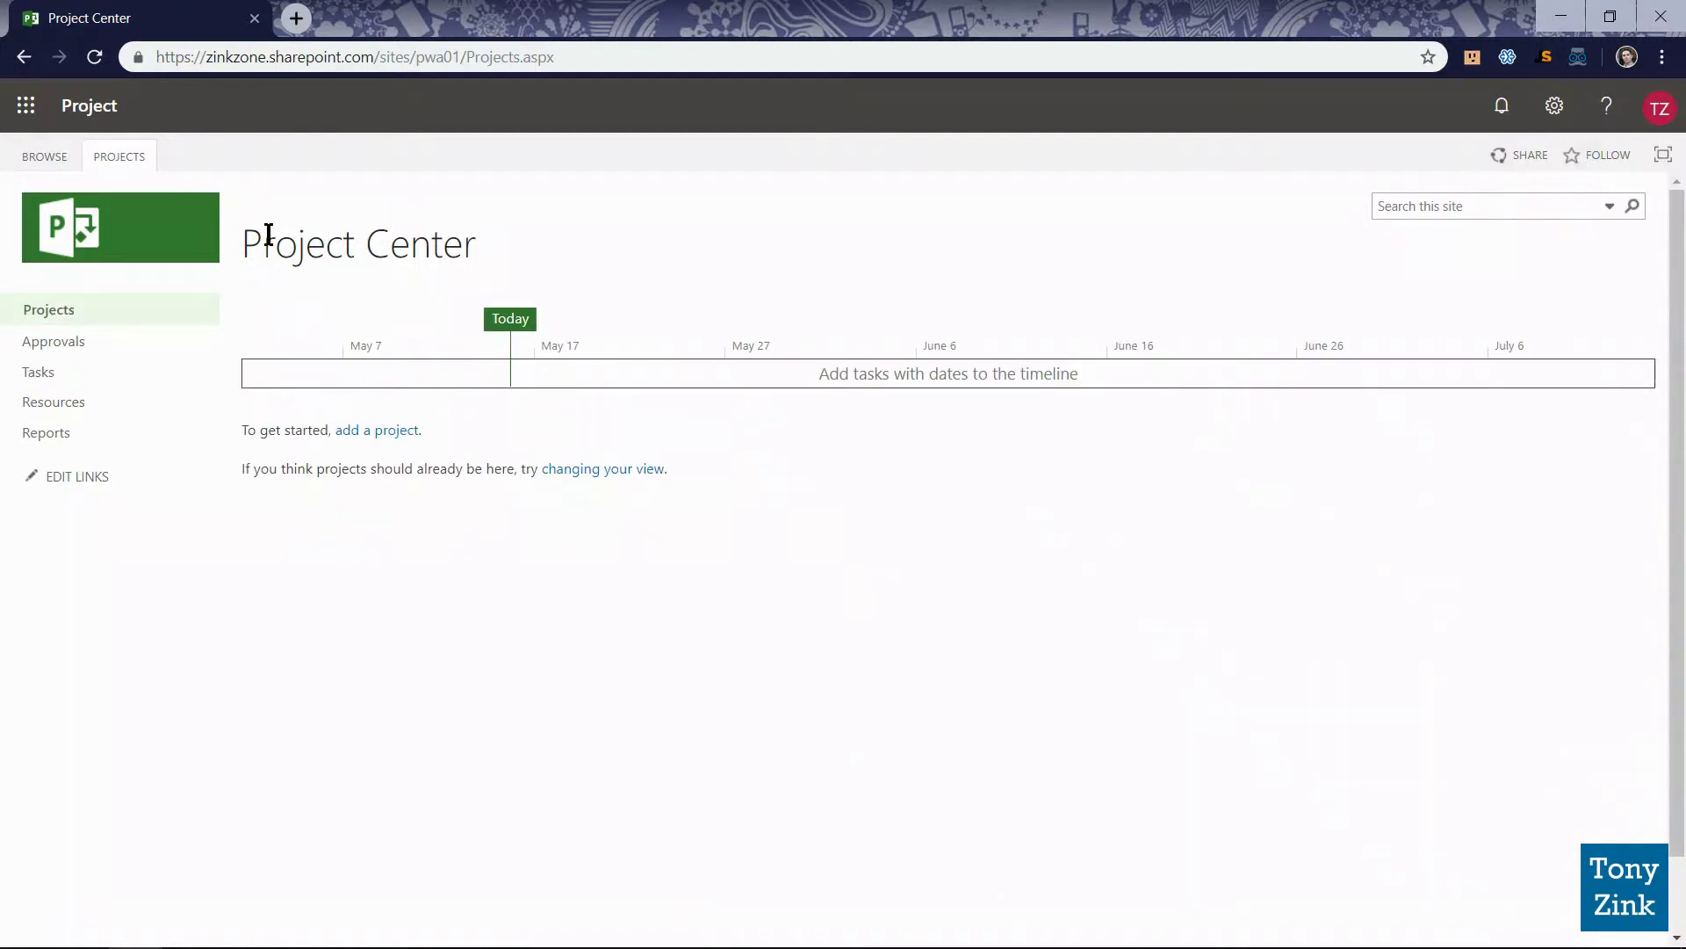
- Check the PROJECTS tab's New menu, now listing only Basic Project and In Project Professional
{"action": "left_click", "coordinate": [116, 155]}
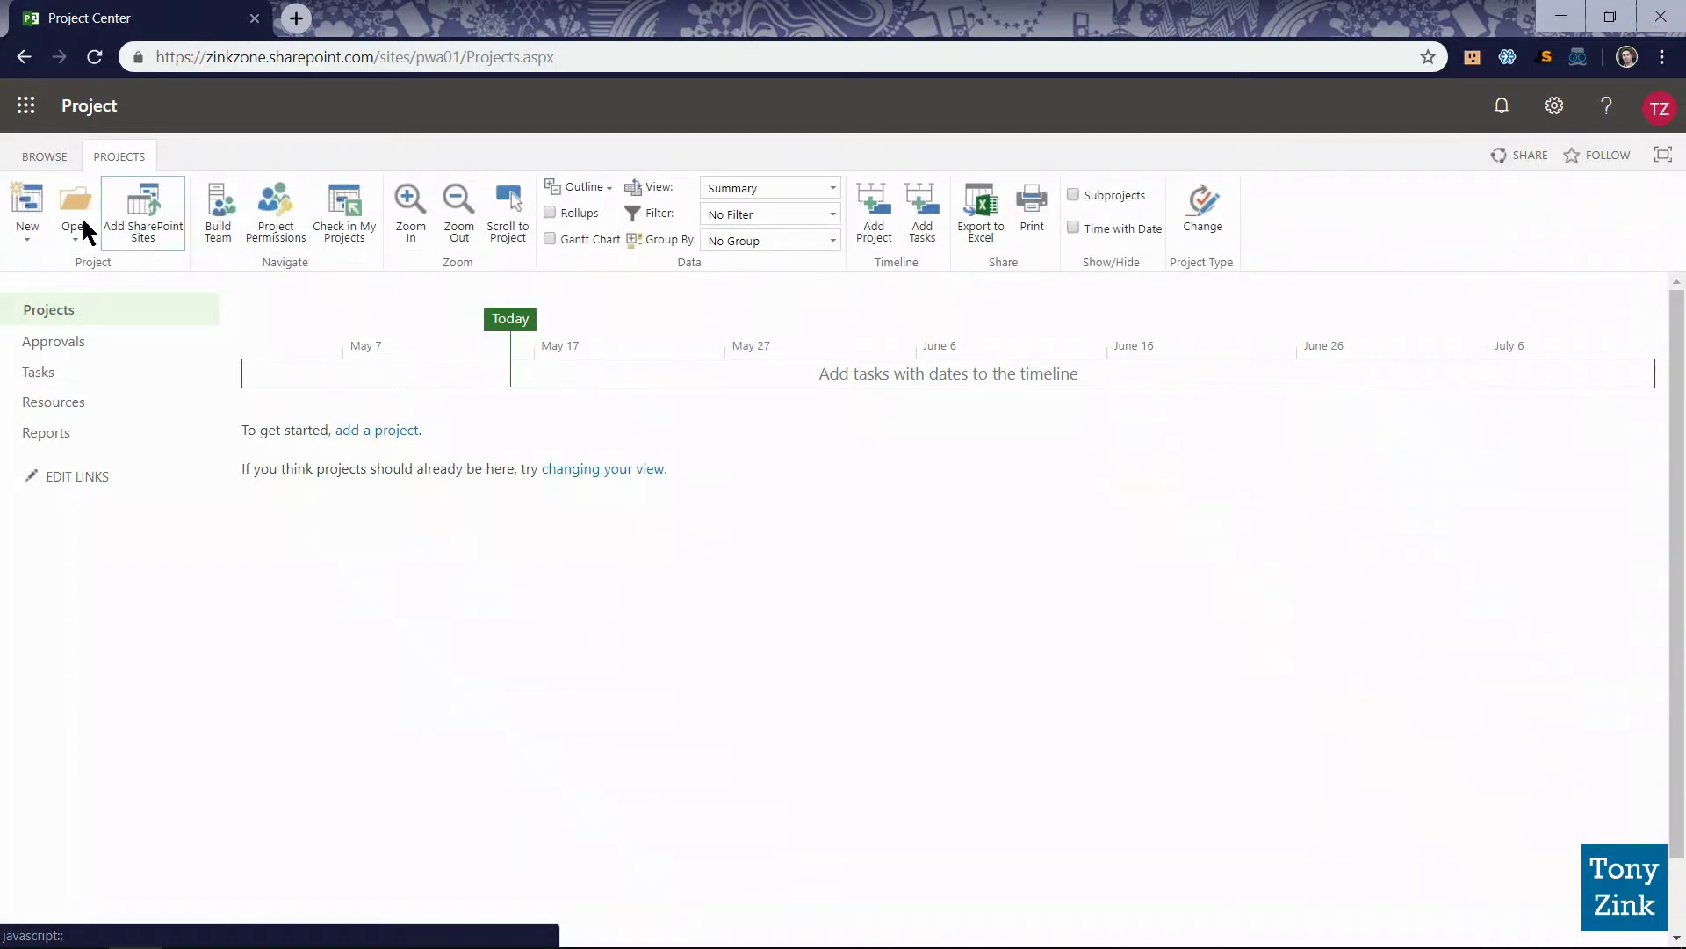
{"action": "left_click", "coordinate": [28, 220]}
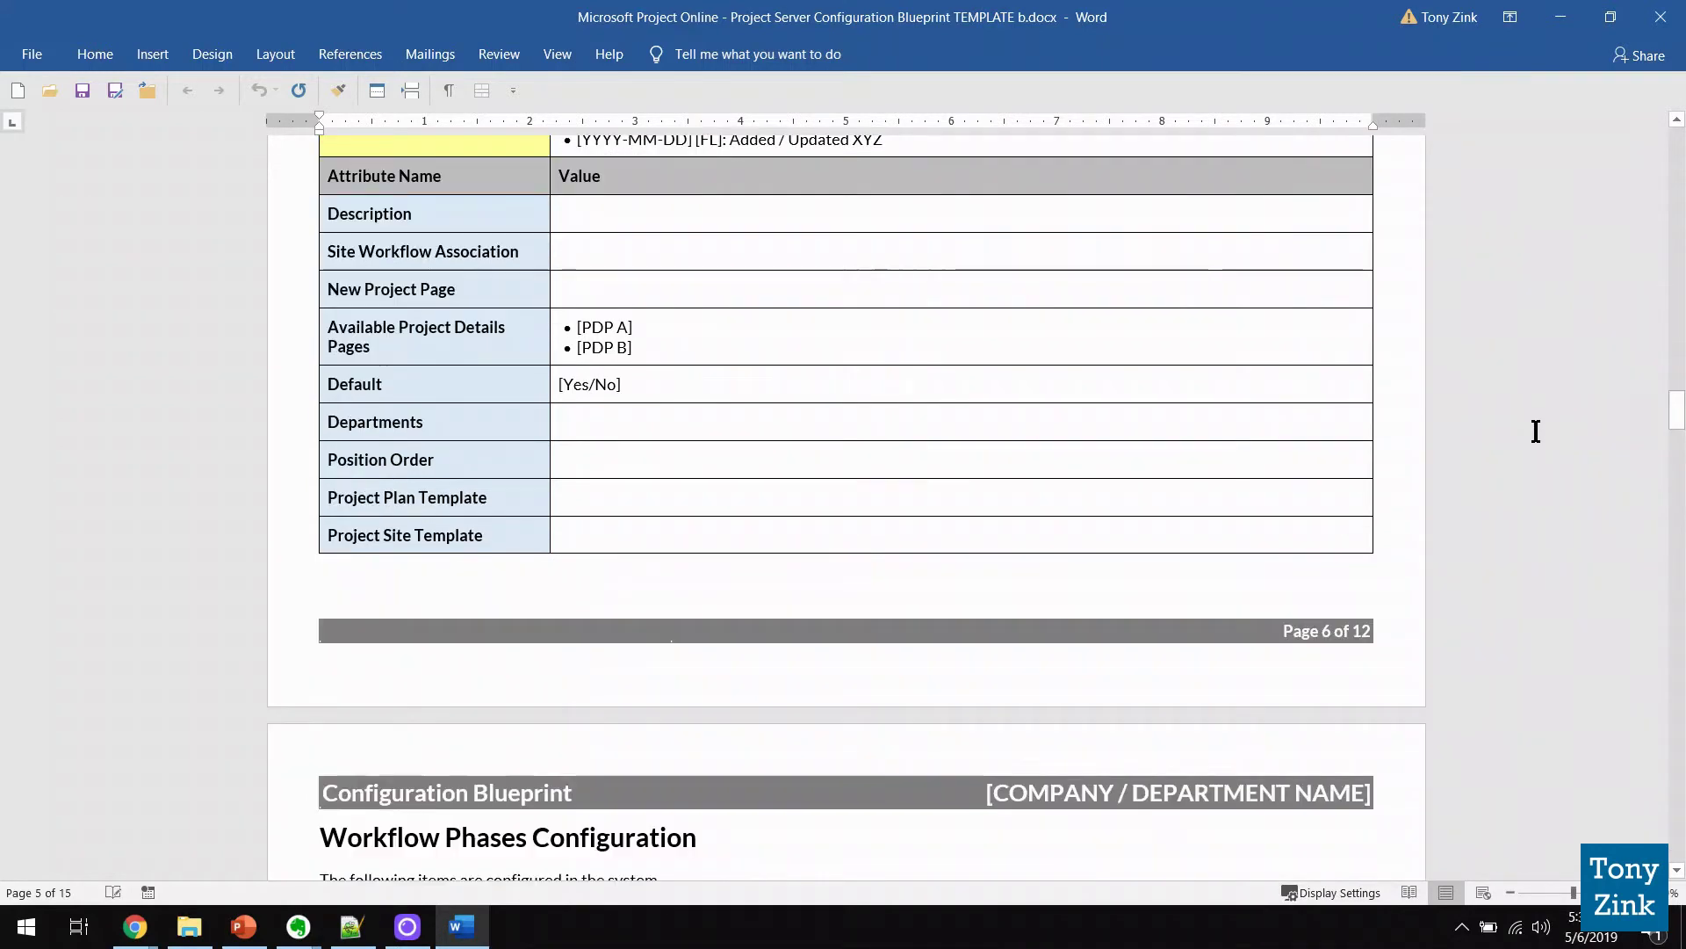
- Scroll the Word blueprint document down to its Project Schedule Templates section
{"action": "scroll", "coordinate": [1537, 430], "scroll_direction": "down", "scroll_amount": 12}
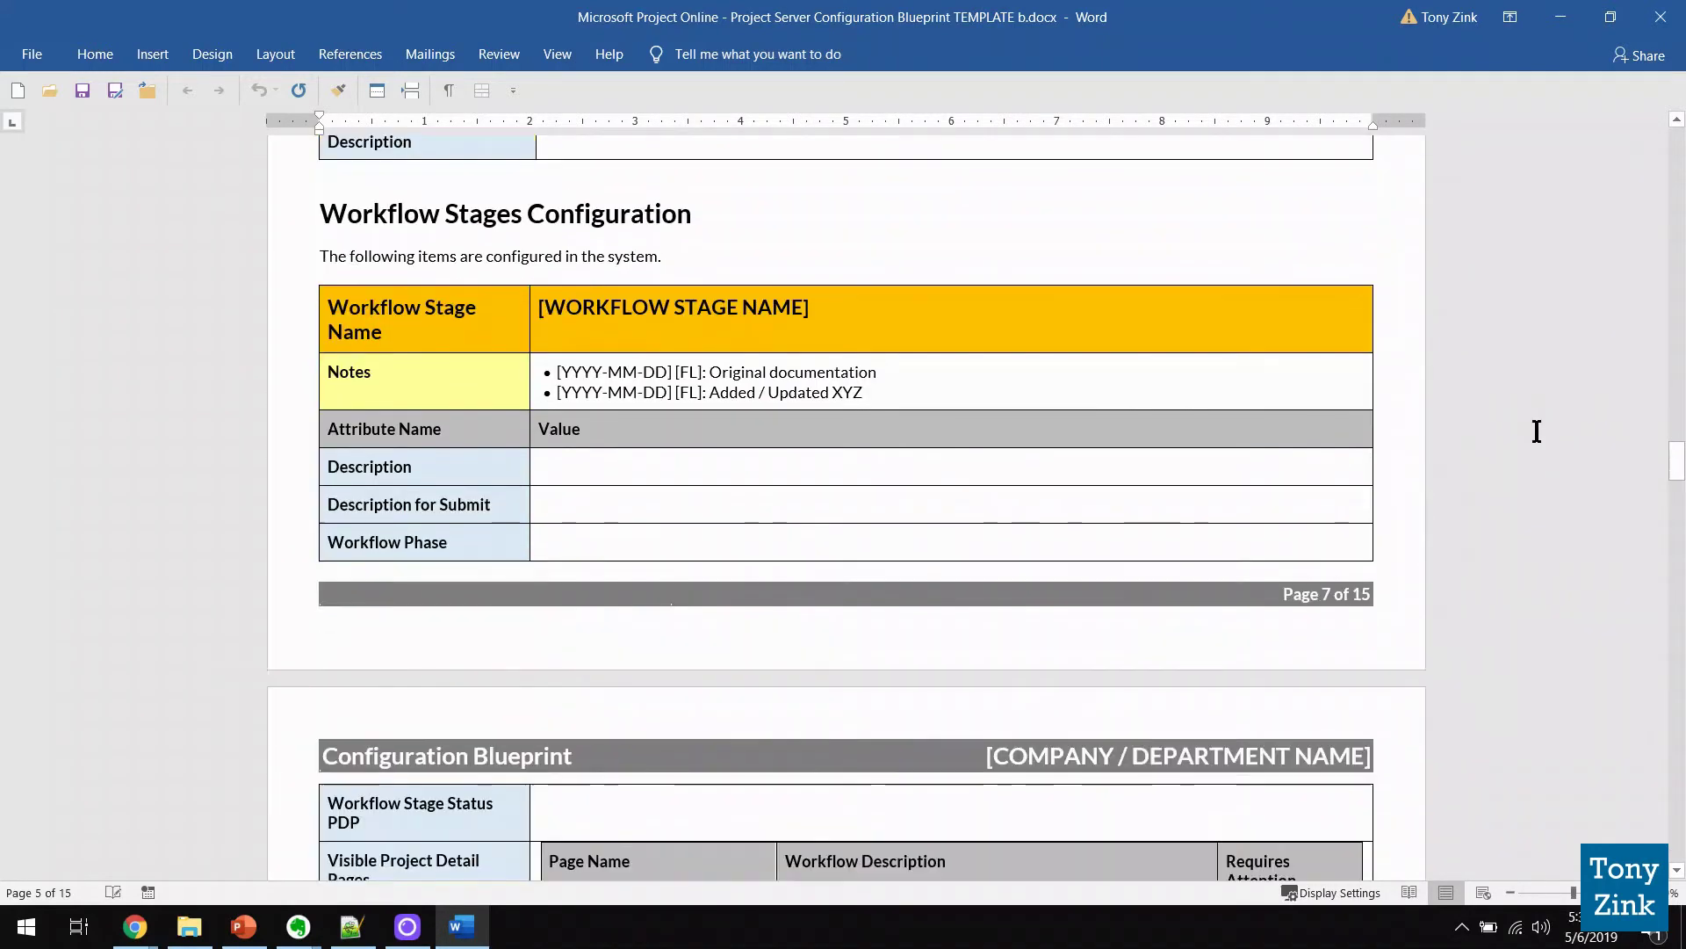
{"action": "scroll", "coordinate": [1537, 431], "scroll_direction": "down", "scroll_amount": 10}
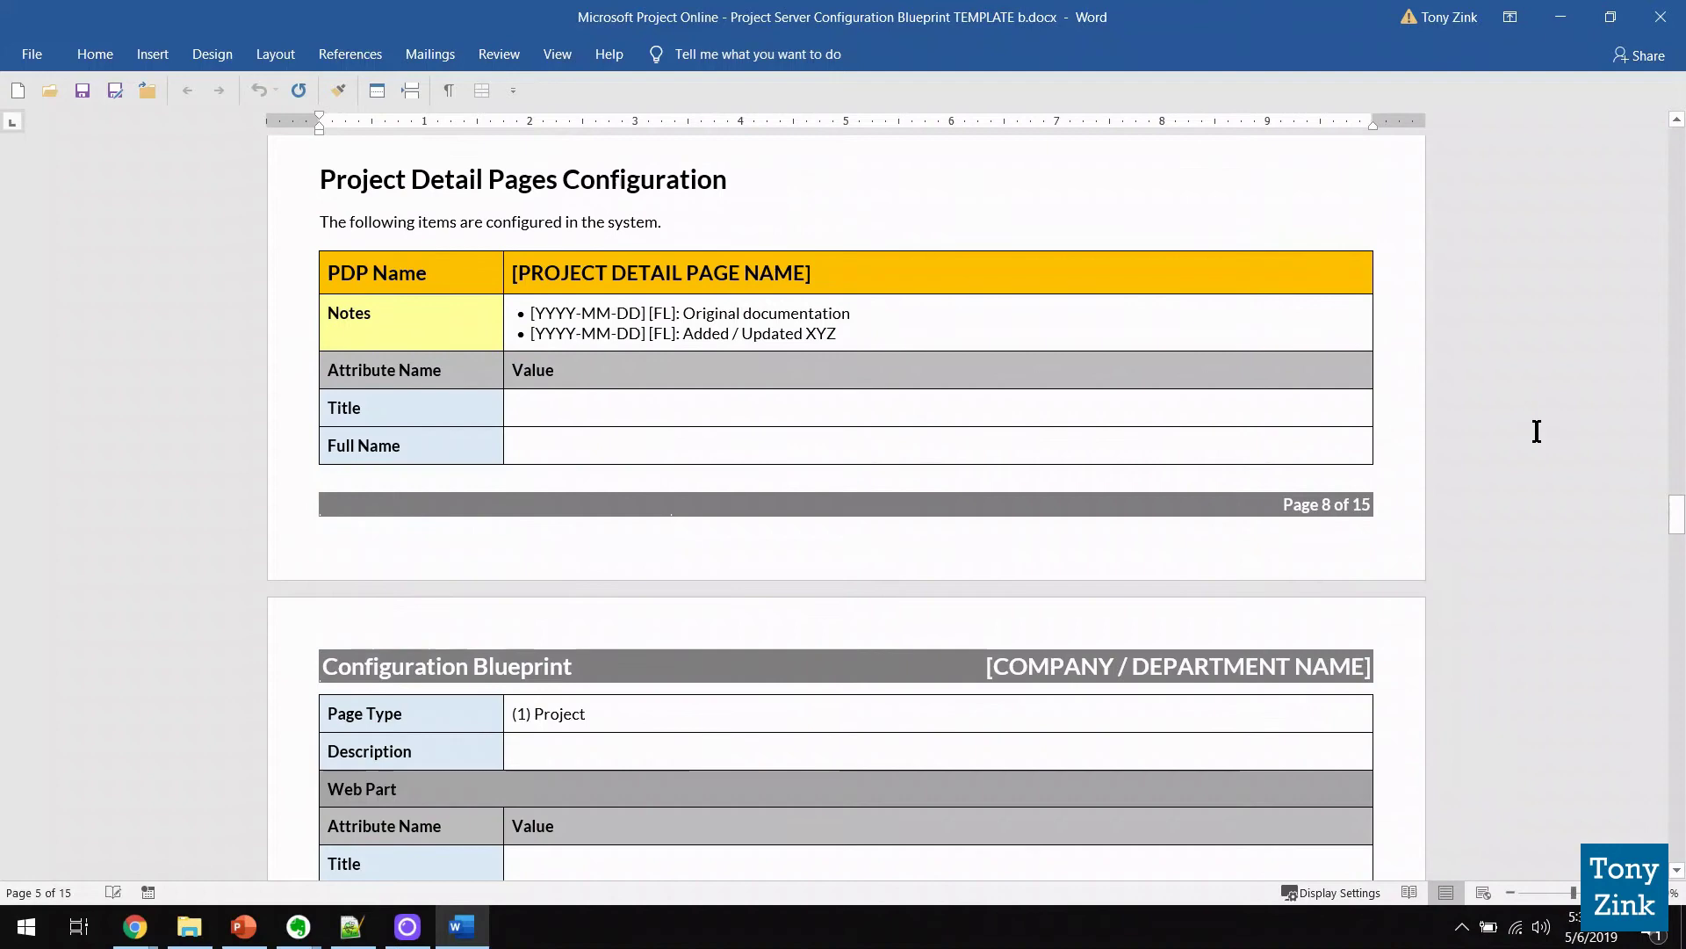
{"action": "scroll", "coordinate": [1537, 431], "scroll_direction": "down", "scroll_amount": 10}
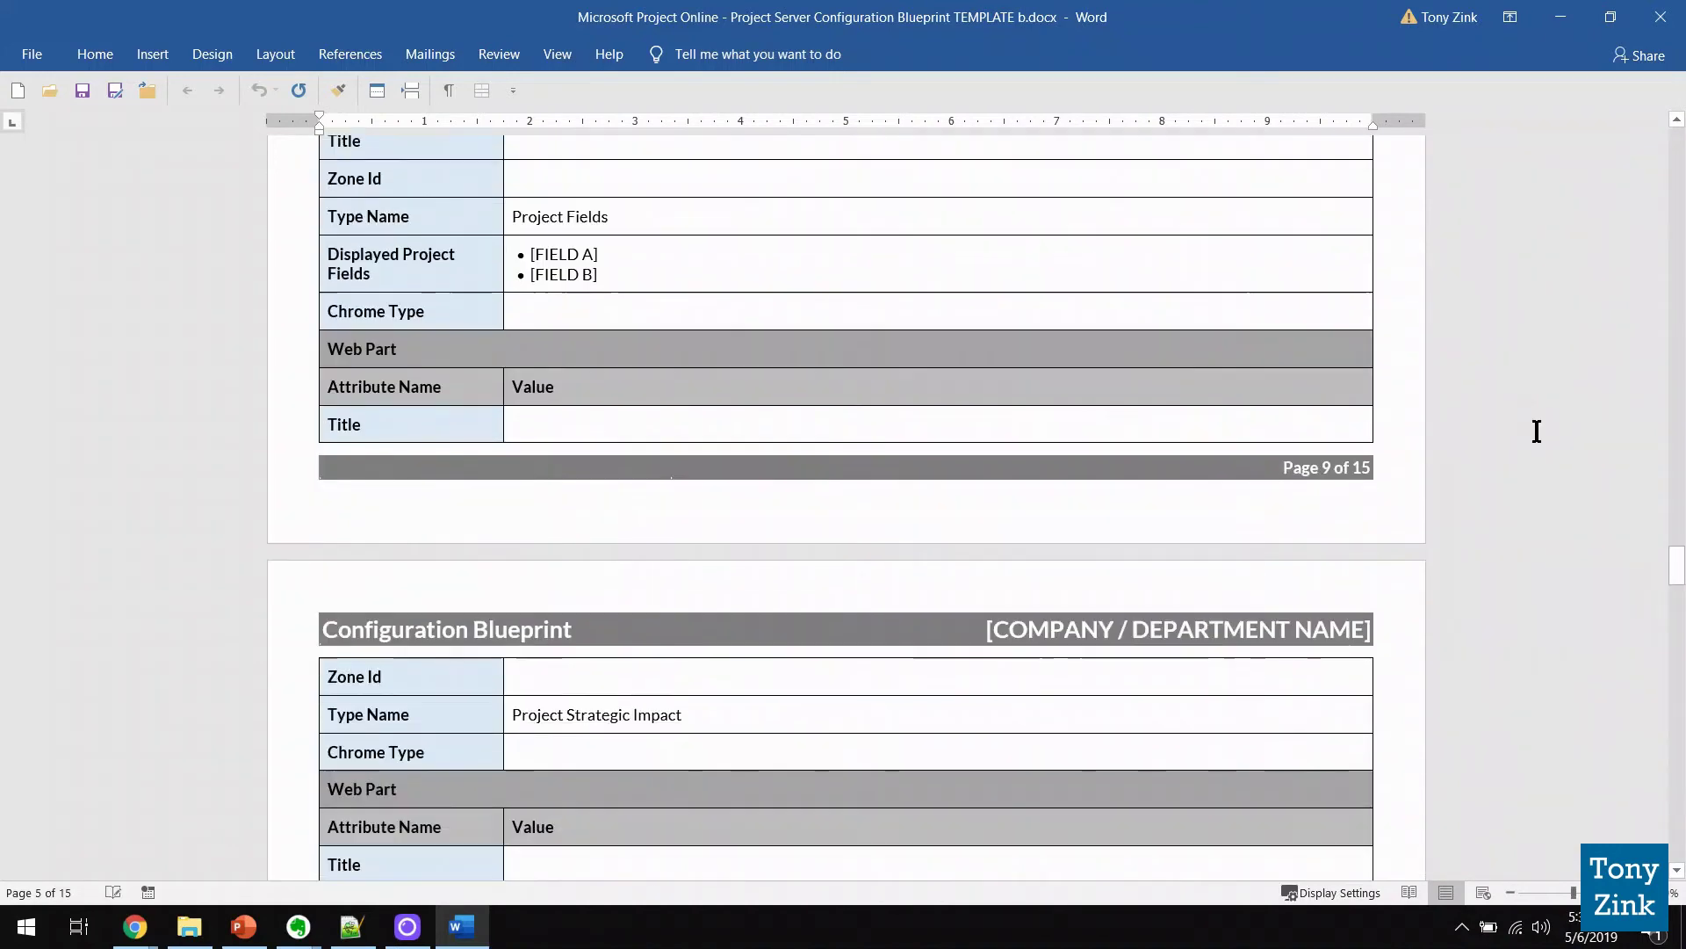
{"action": "scroll", "coordinate": [1537, 430], "scroll_direction": "down", "scroll_amount": 12}
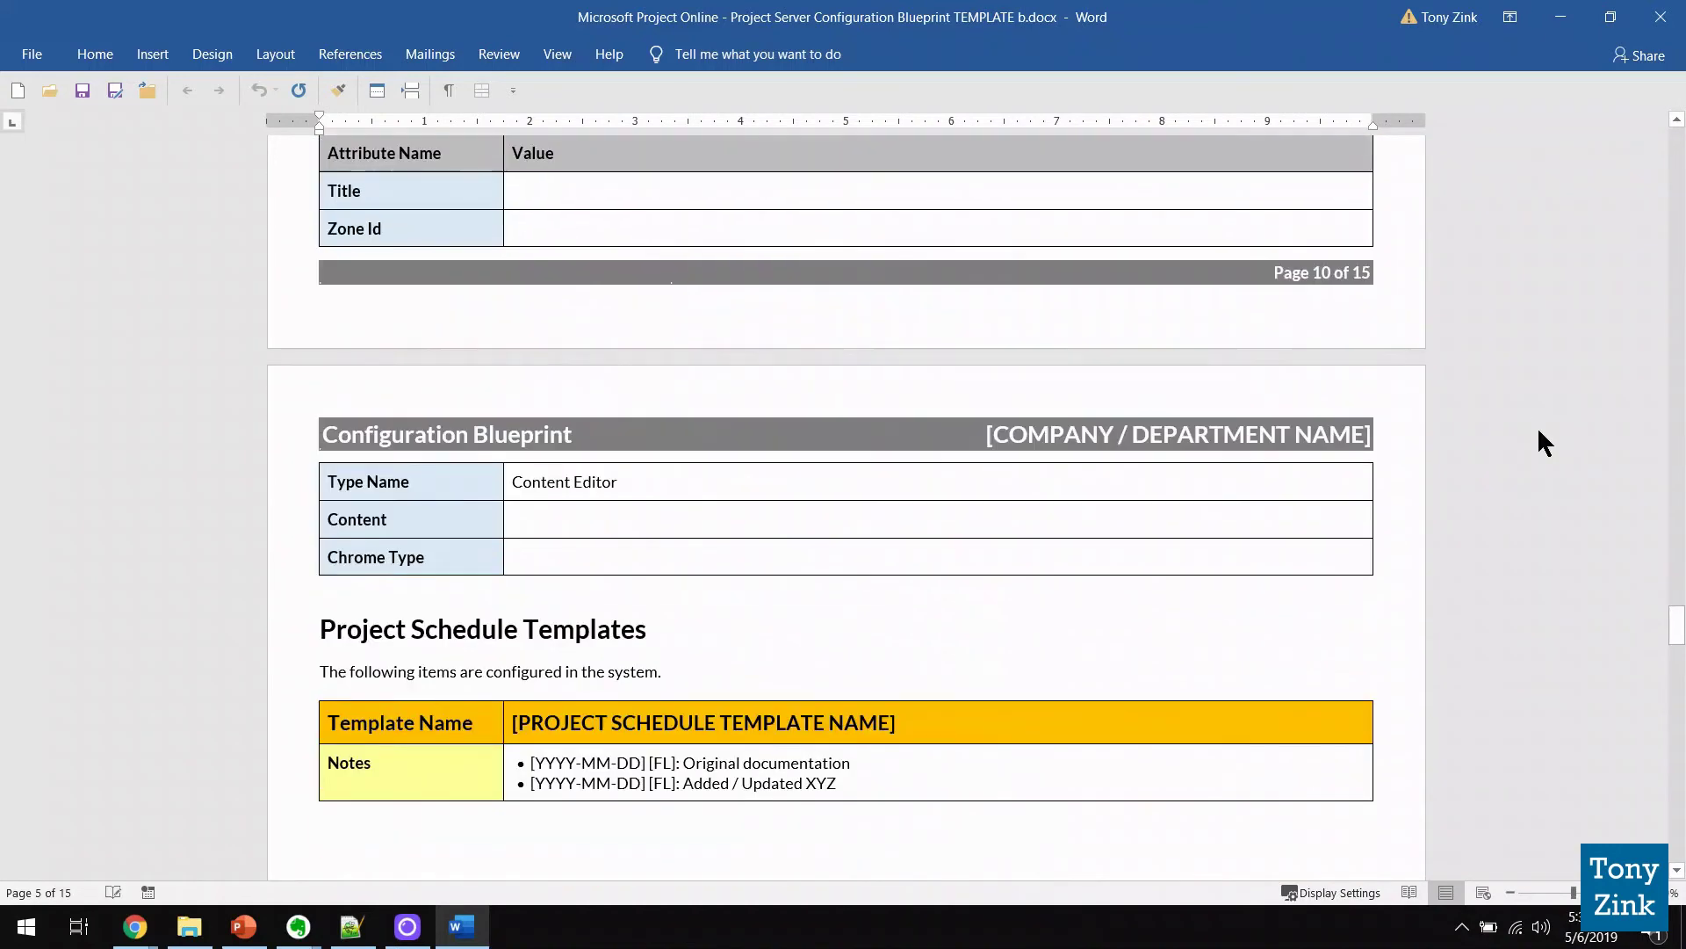